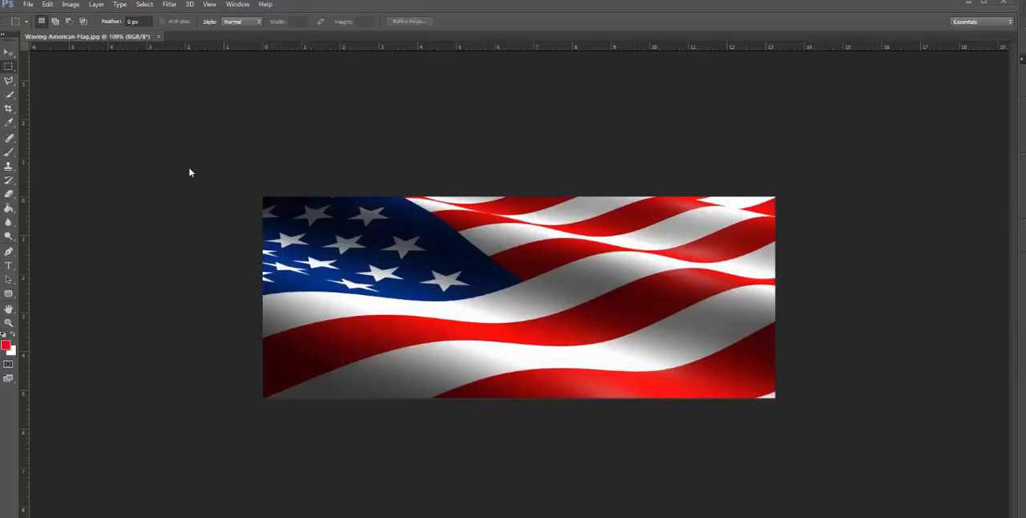
# Step: Check the flag image's size in inches, leave it unmodified, and switch to the Waving-American-Trace.ai document in Illustrator
pyautogui.click(71, 5)
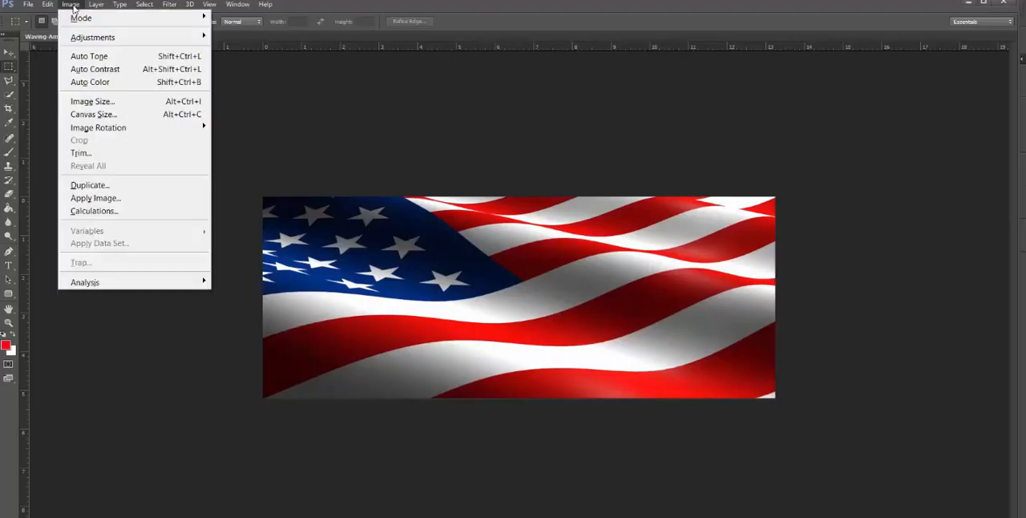
pyautogui.click(97, 102)
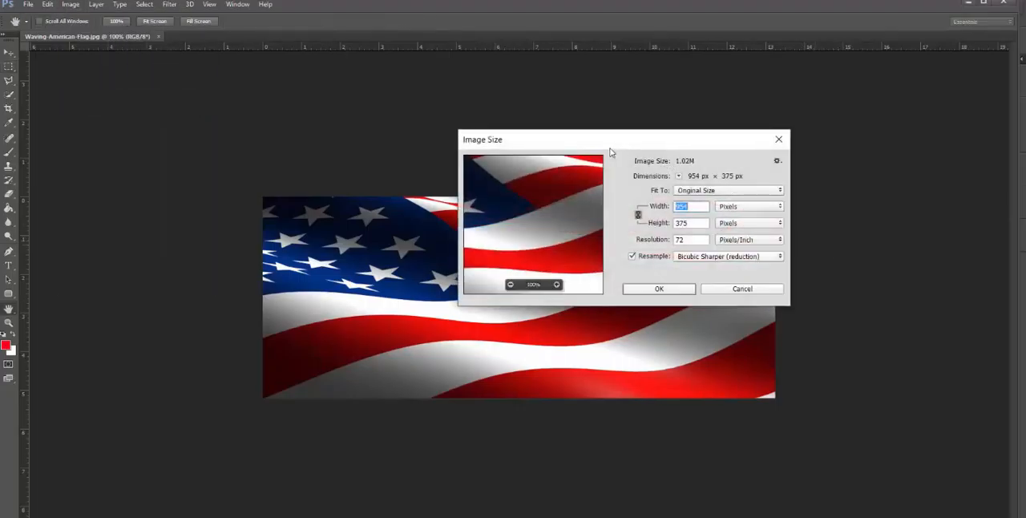
pyautogui.moveTo(612, 150); pyautogui.dragTo(796, 82)
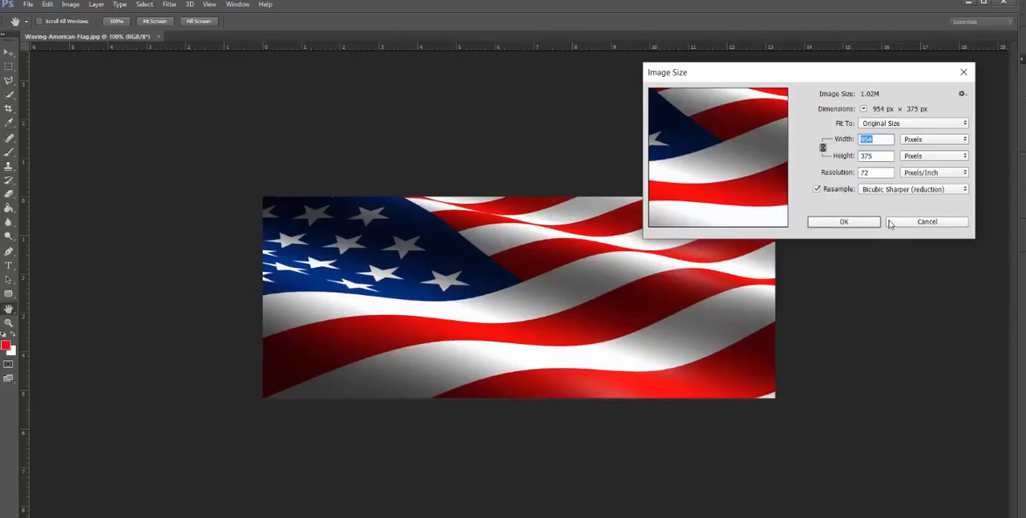
pyautogui.click(915, 142)
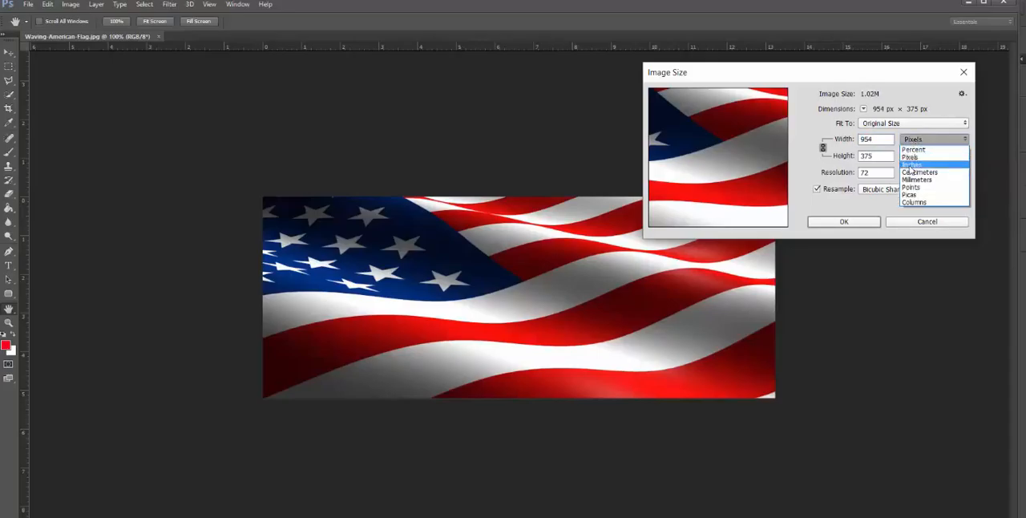
pyautogui.click(912, 165)
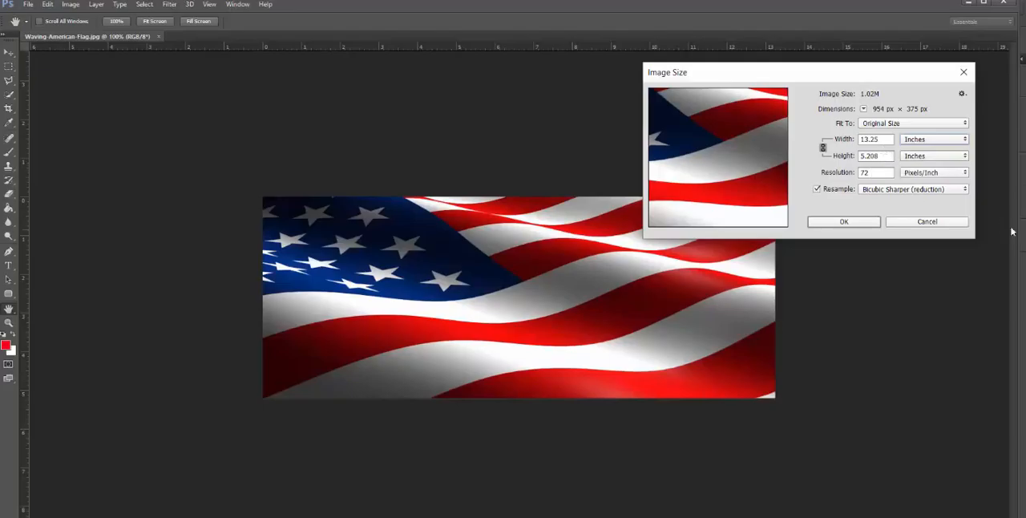
pyautogui.click(928, 222)
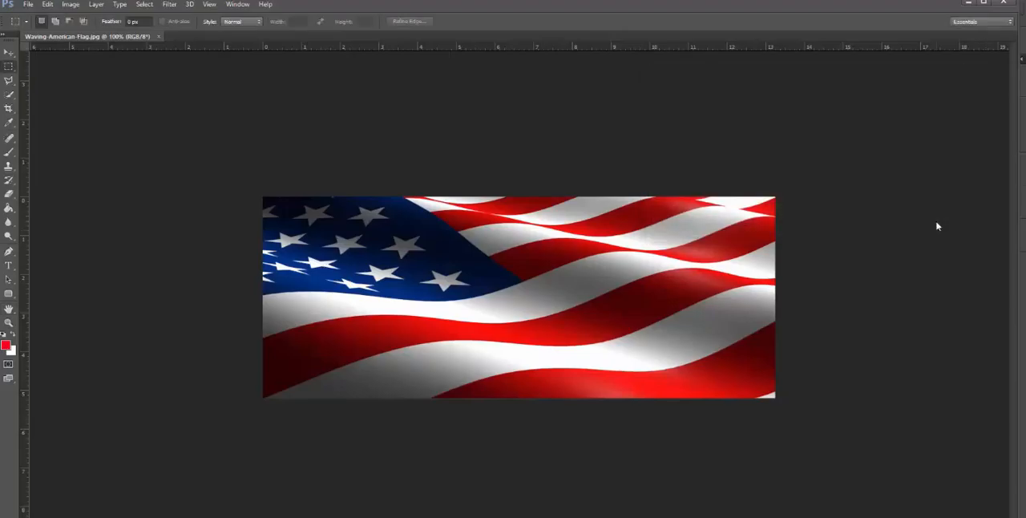
pyautogui.click(968, 3)
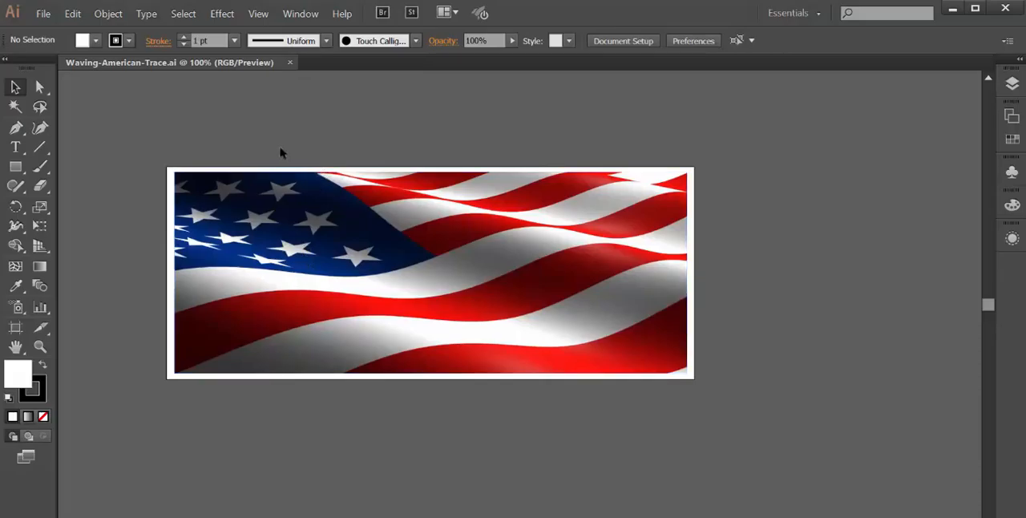
# Step: Make an Image Trace of the placed flag image
pyautogui.click(104, 15)
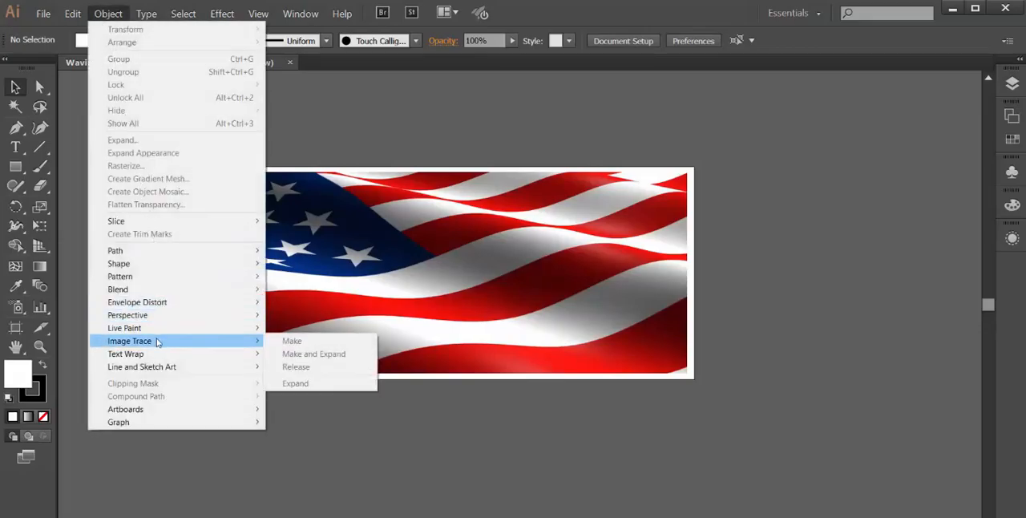
pyautogui.click(877, 139)
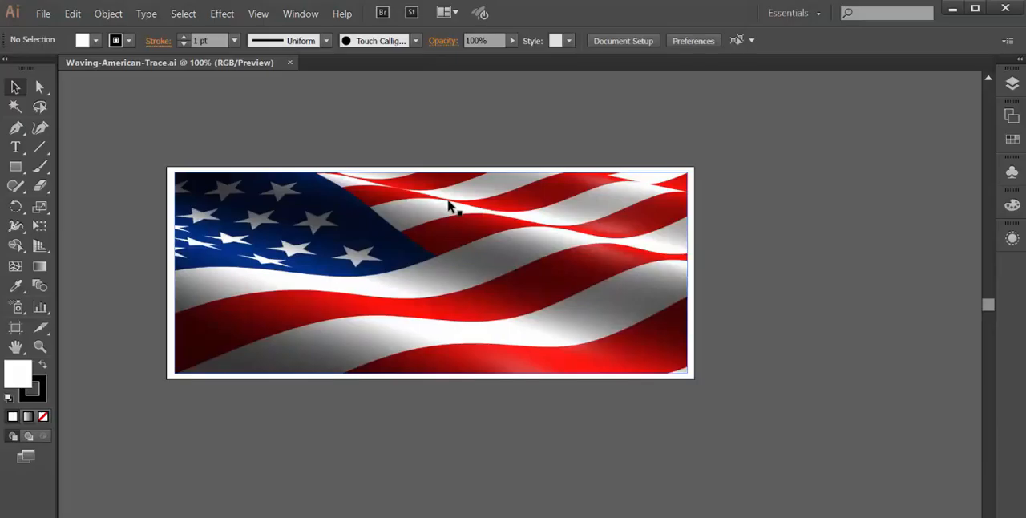
pyautogui.click(390, 217)
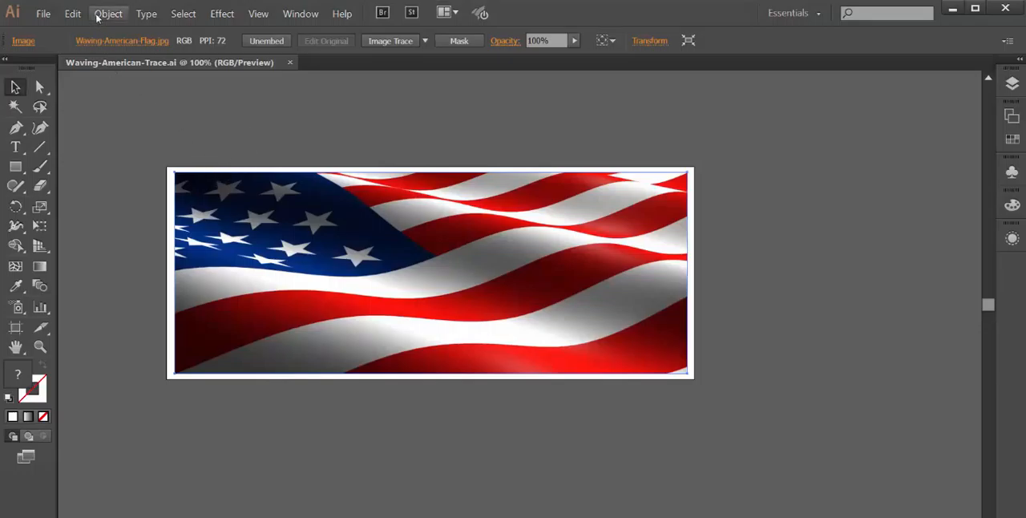
pyautogui.click(101, 15)
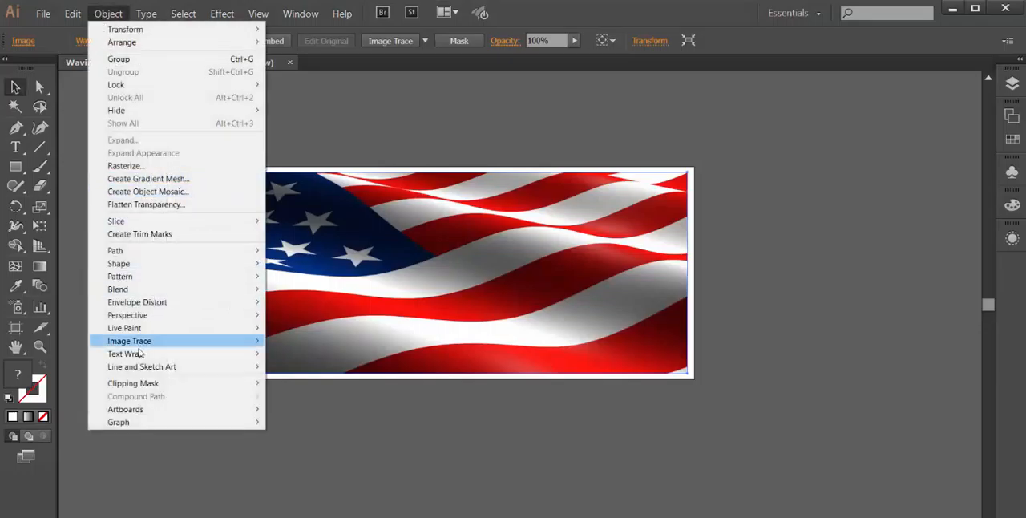
pyautogui.moveTo(139, 346)
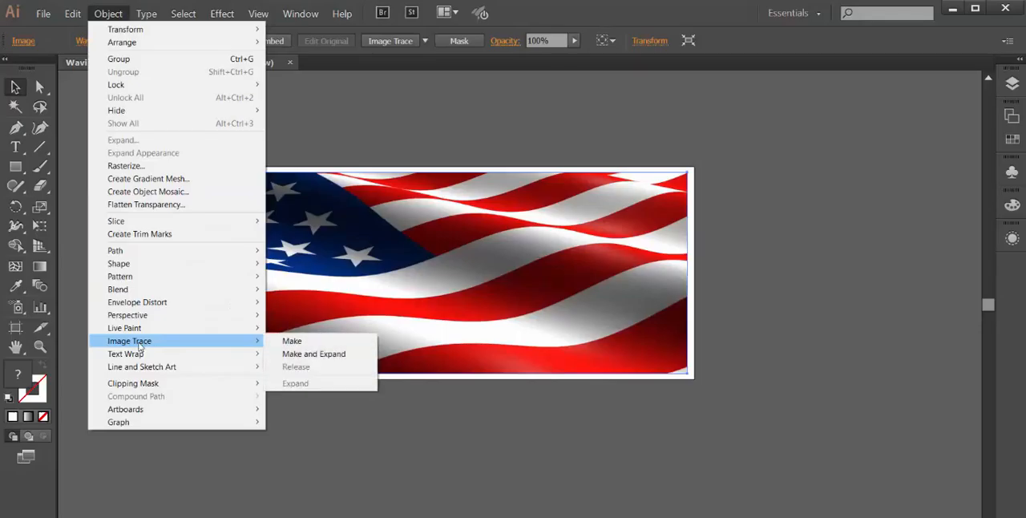
pyautogui.click(292, 343)
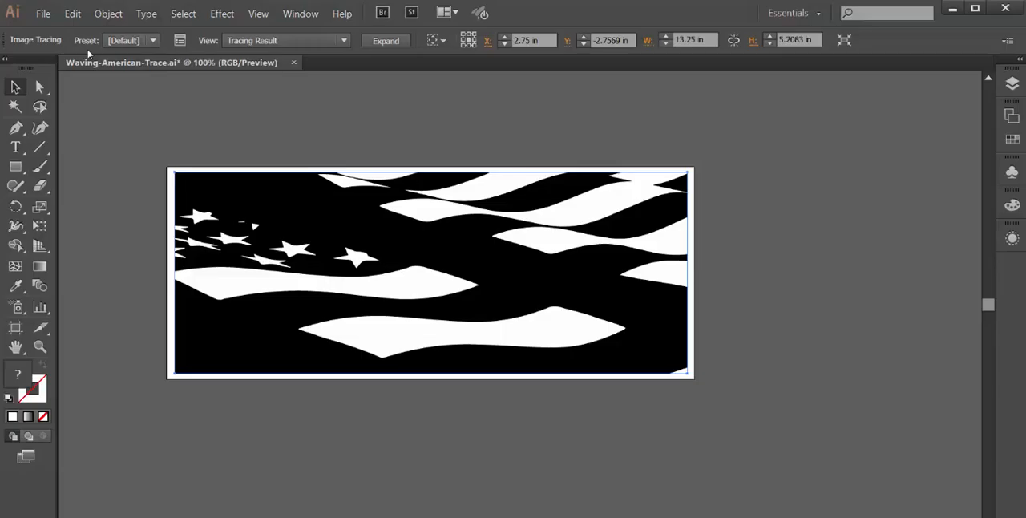
# Step: Try the 3 Colors and 6 Colors tracing presets on the flag
pyautogui.click(152, 42)
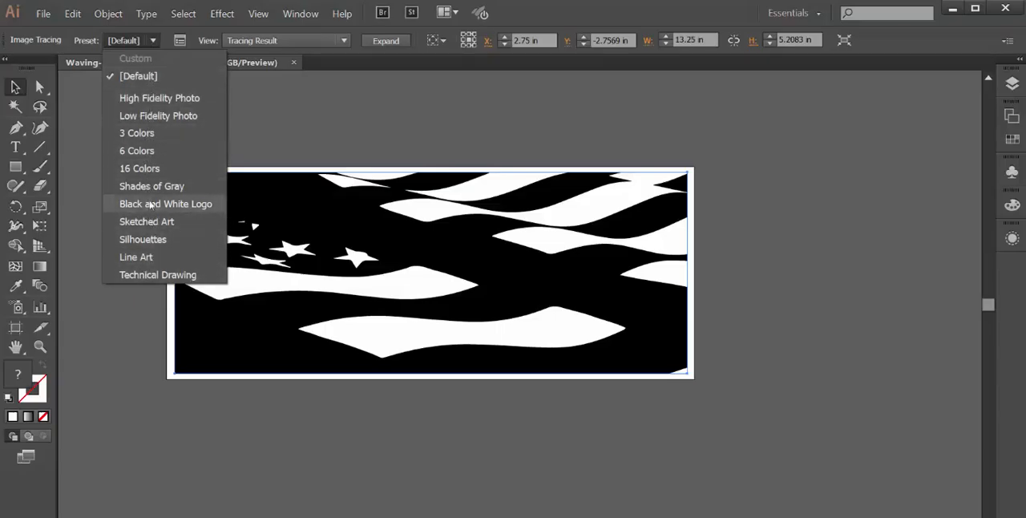
pyautogui.click(150, 133)
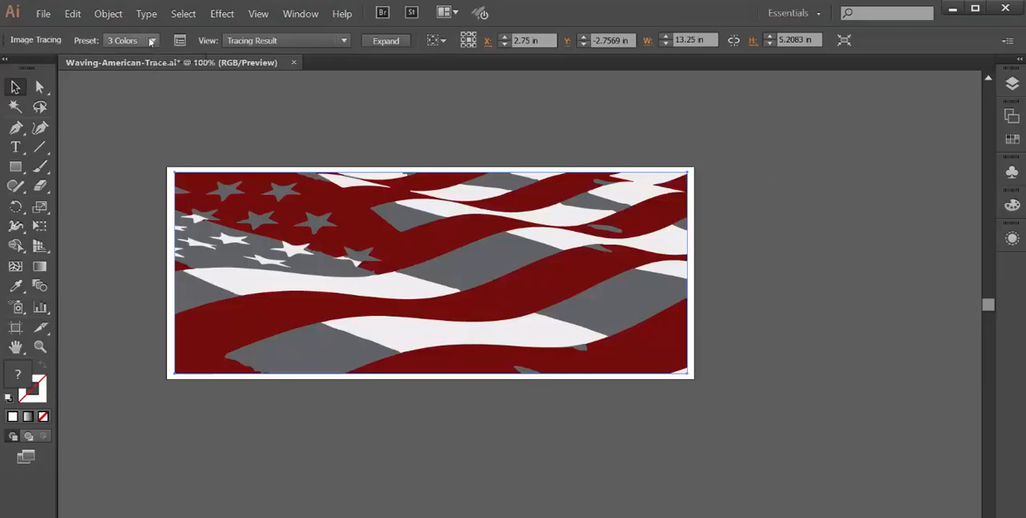
pyautogui.click(150, 42)
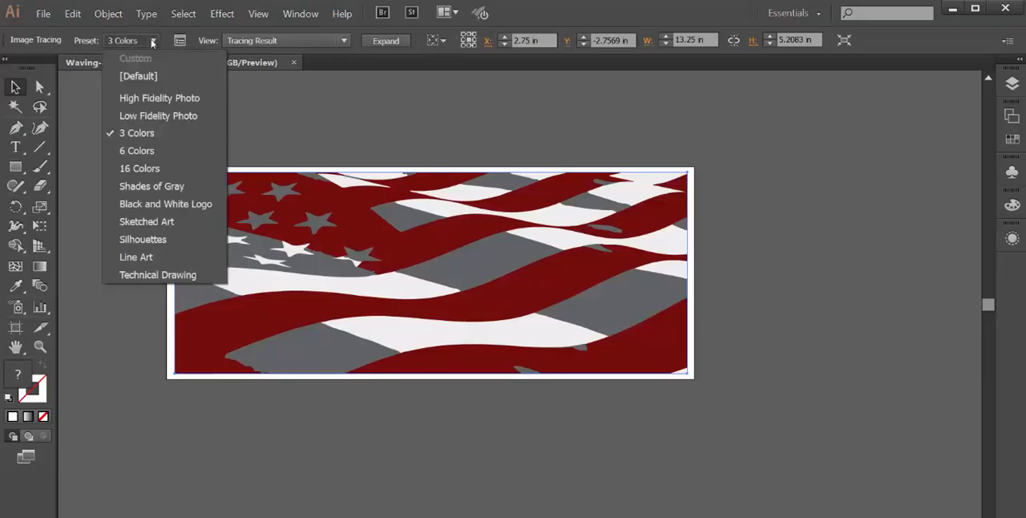
pyautogui.click(137, 150)
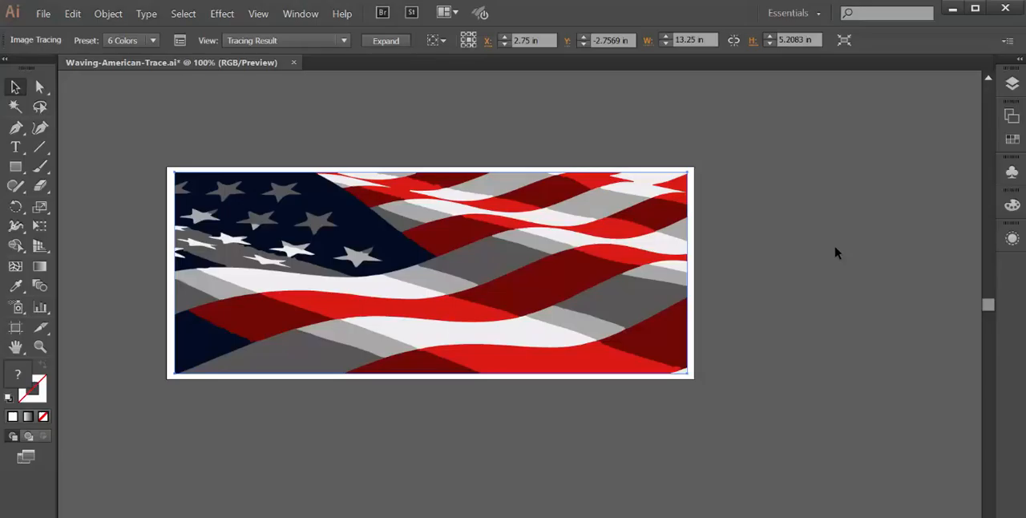
# Step: Apply the 16 Colors preset to the flag tracing and open the detailed Image Trace settings beside the artwork
pyautogui.click(152, 45)
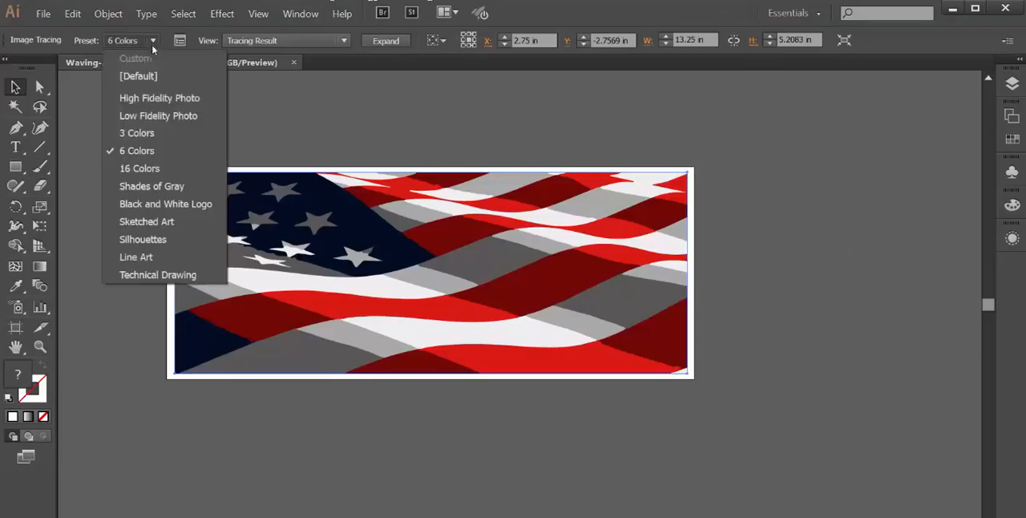
pyautogui.click(150, 168)
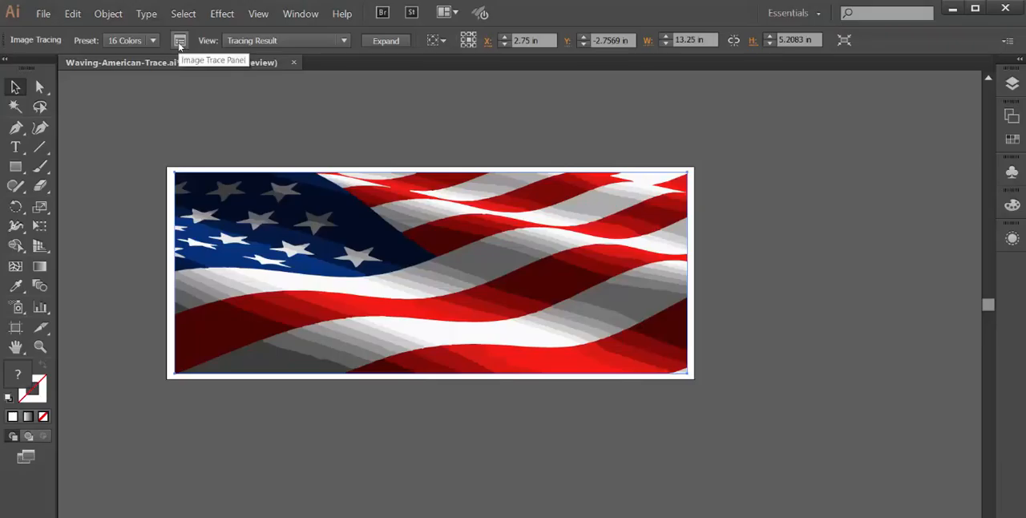
pyautogui.click(179, 44)
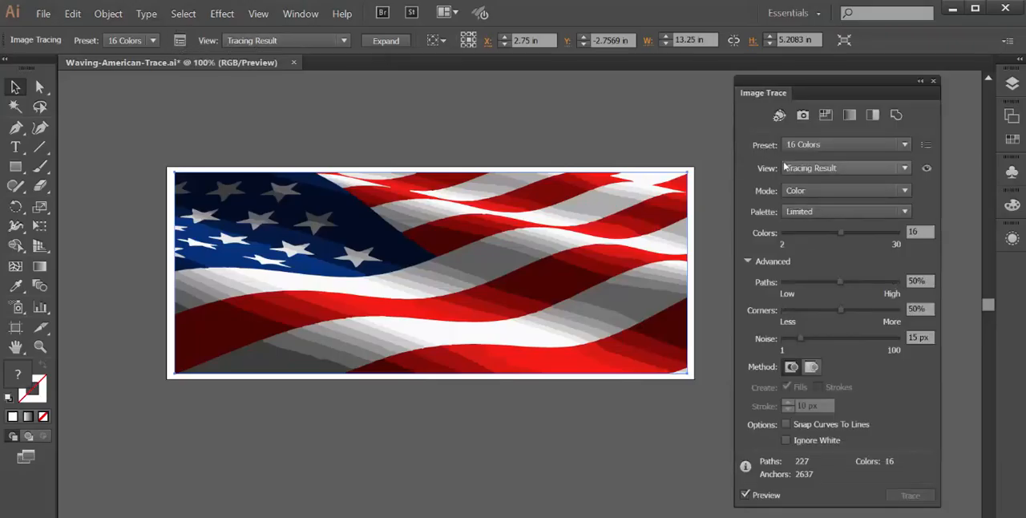
pyautogui.moveTo(778, 84); pyautogui.dragTo(748, 87)
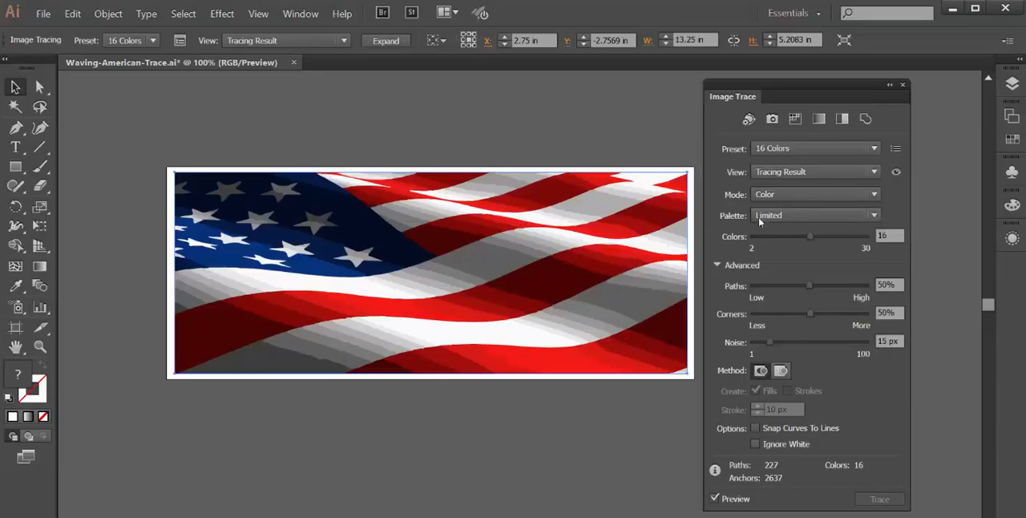
# Step: Review the preset, view, mode and palette options available for the flag tracing, keeping the current choices
pyautogui.click(809, 152)
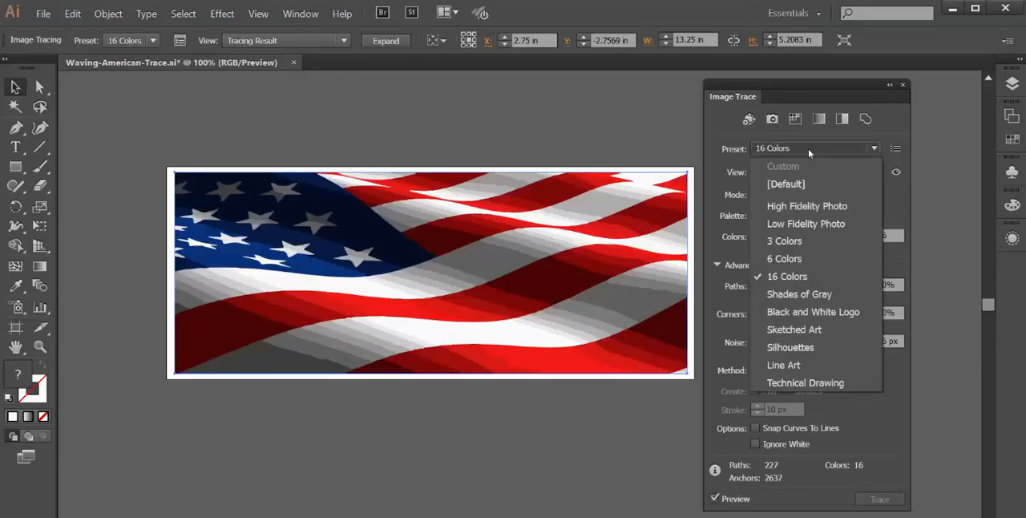
pyautogui.click(809, 151)
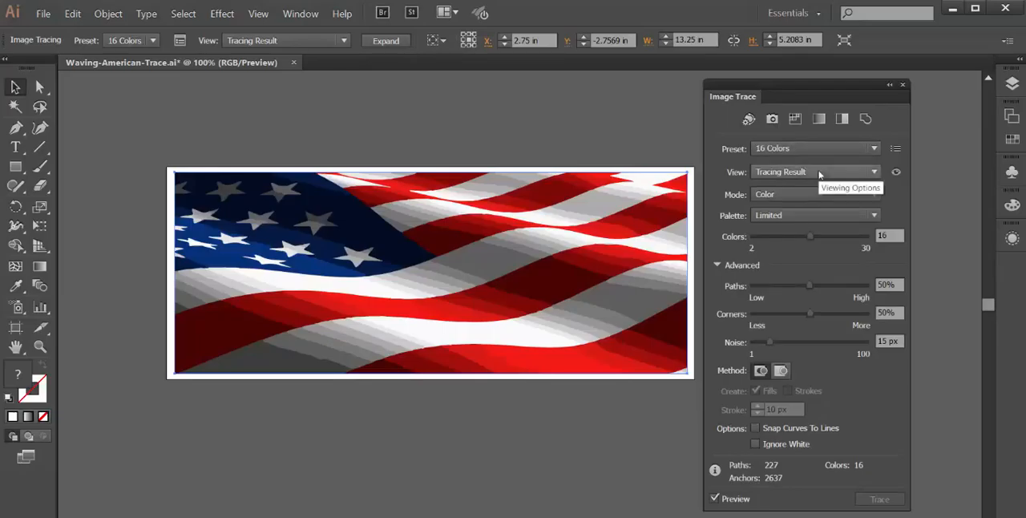
pyautogui.click(819, 174)
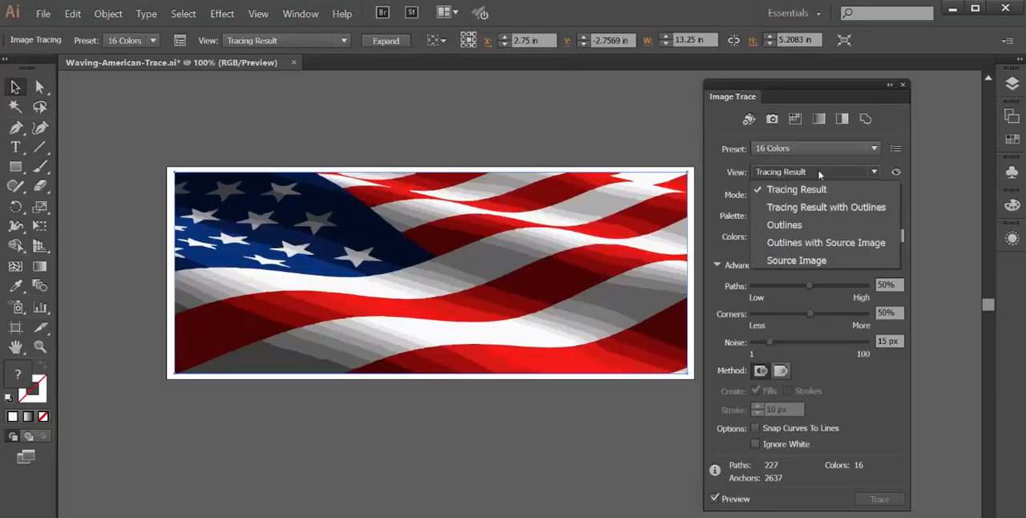
pyautogui.click(819, 173)
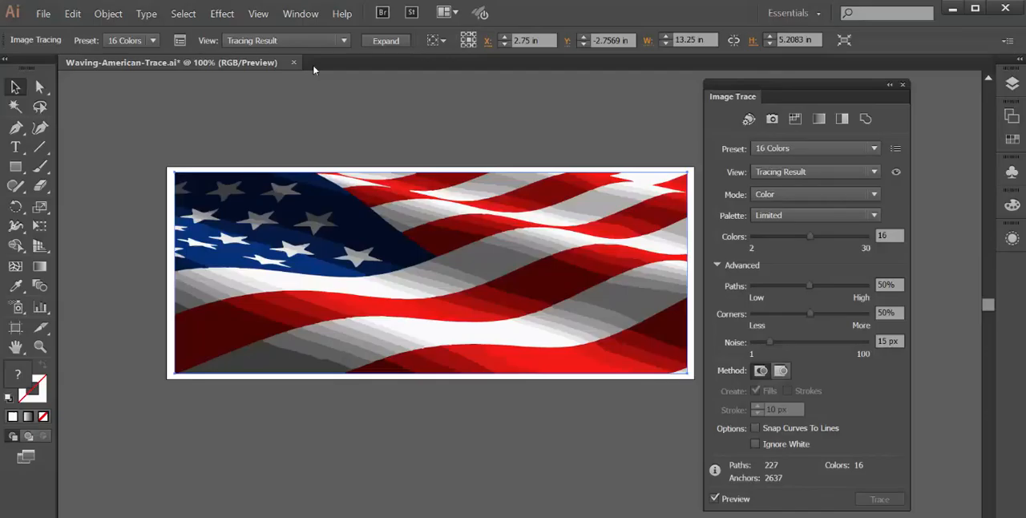
pyautogui.click(791, 200)
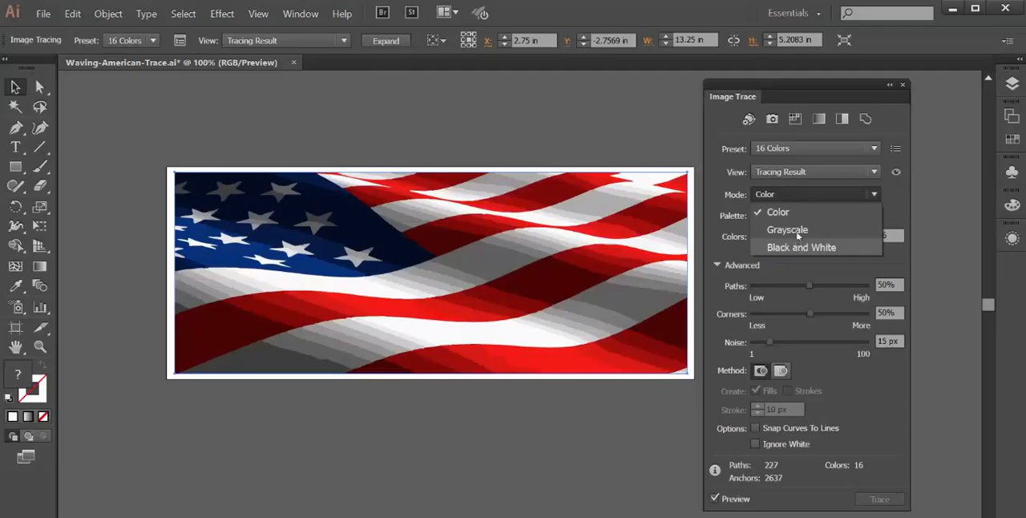
pyautogui.click(776, 212)
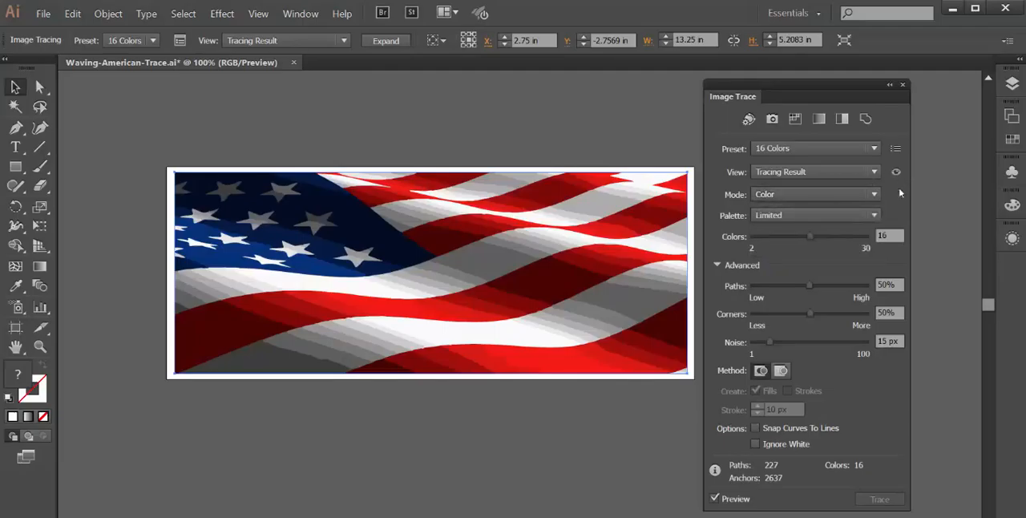
pyautogui.click(799, 217)
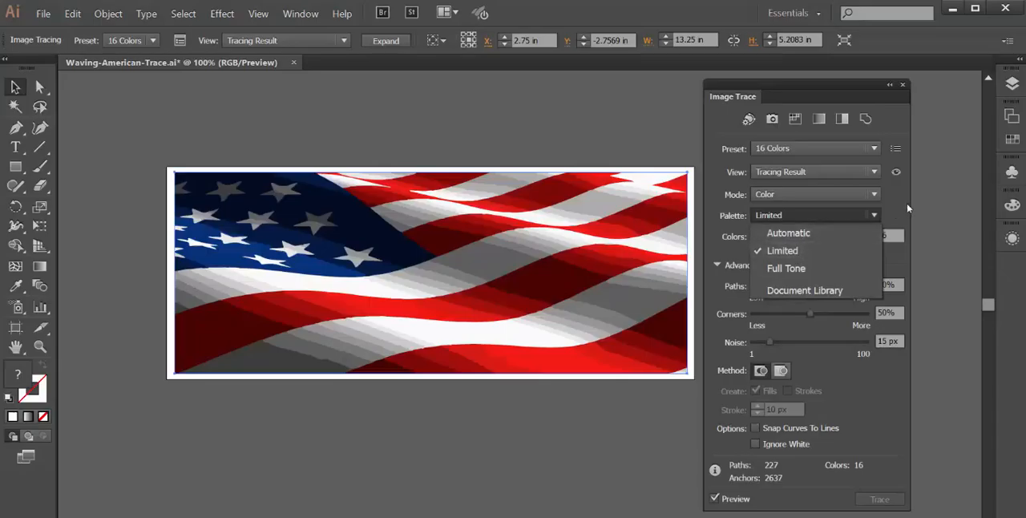
pyautogui.click(934, 199)
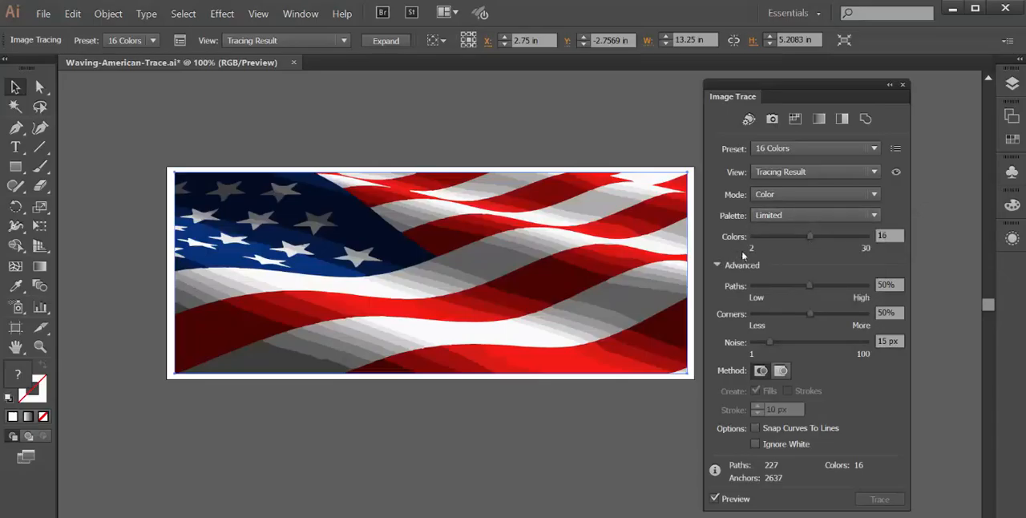
# Step: Compare the flag tracing with the Full Tone and Limited palettes, leaving the palette set to Full Tone
pyautogui.click(783, 214)
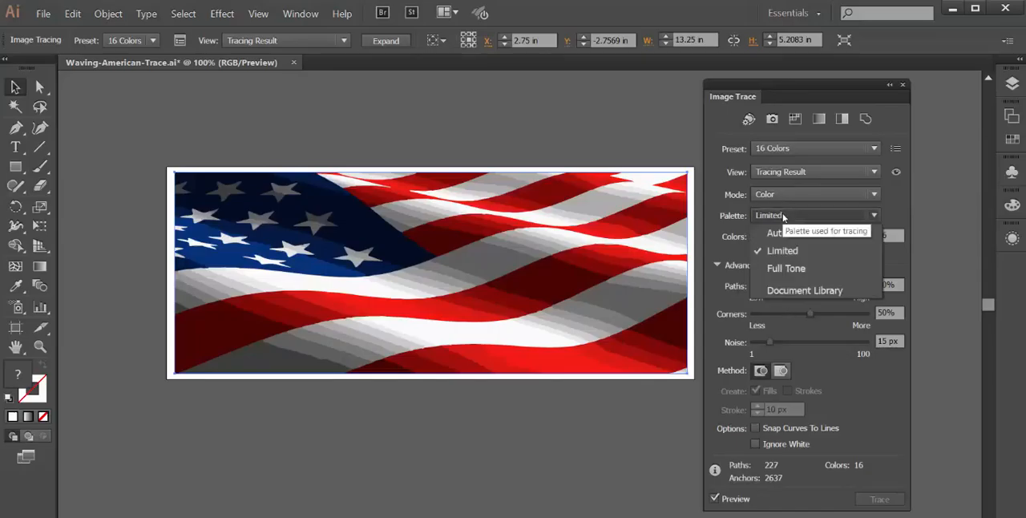
pyautogui.click(783, 270)
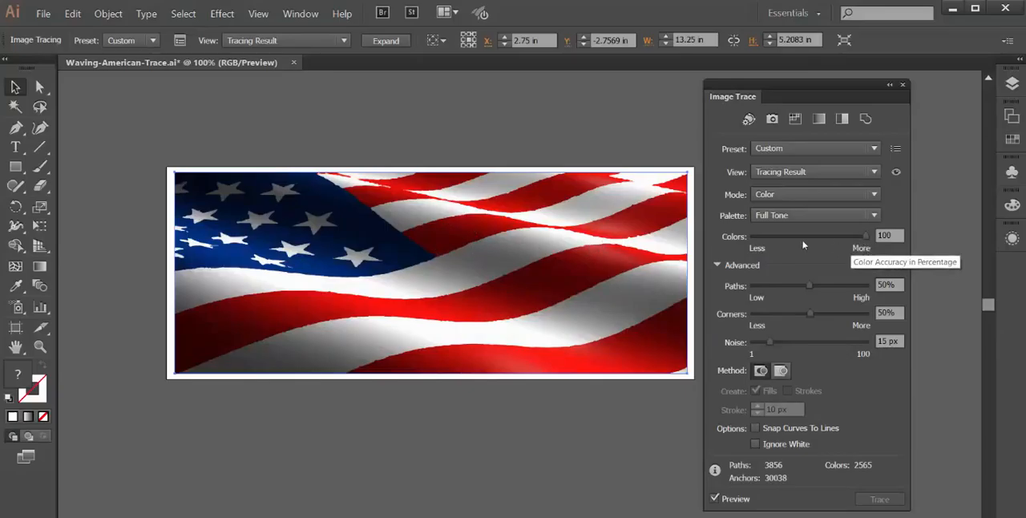
pyautogui.click(801, 217)
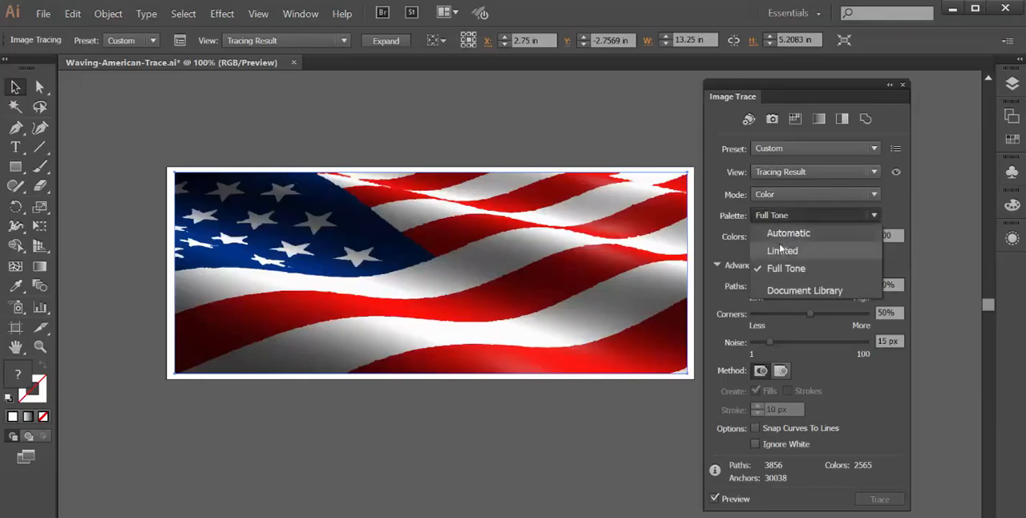
pyautogui.click(779, 246)
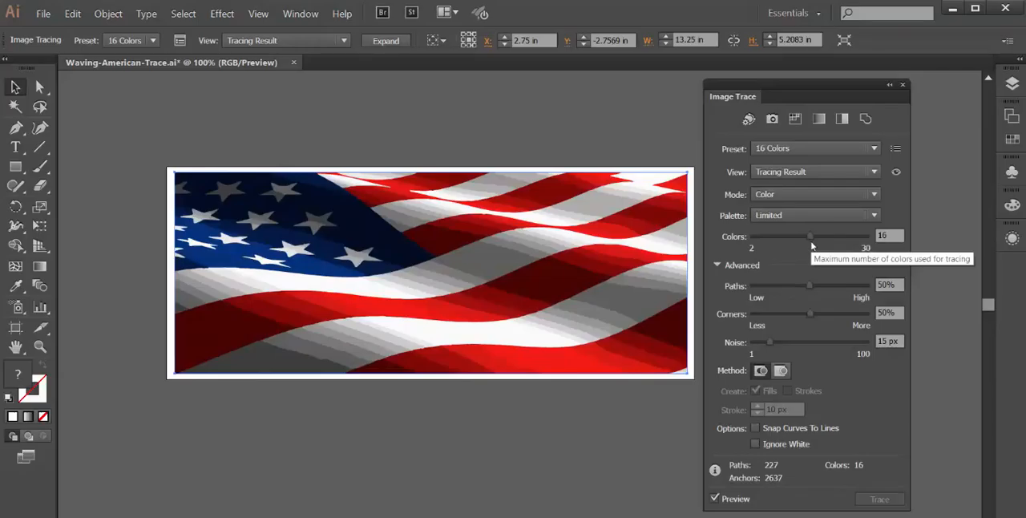
pyautogui.click(800, 218)
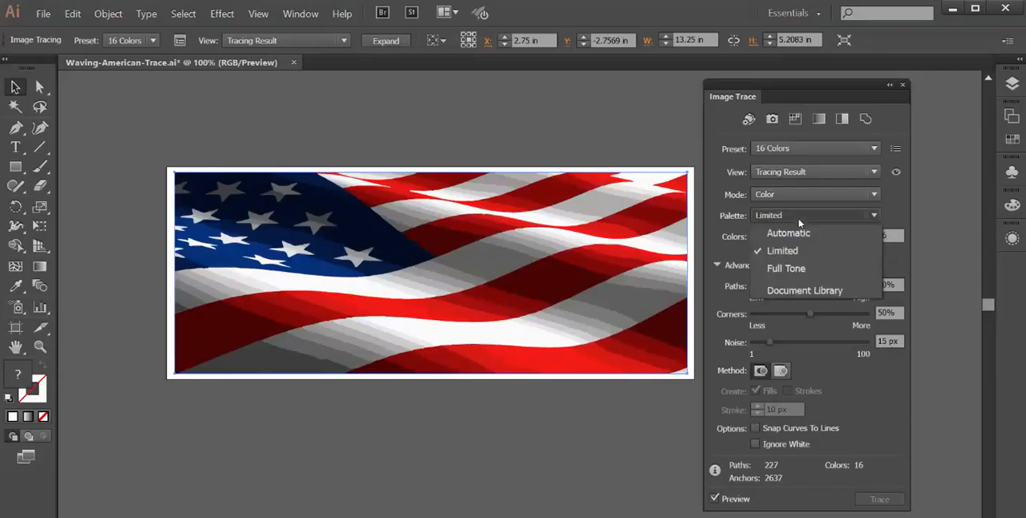
pyautogui.click(798, 269)
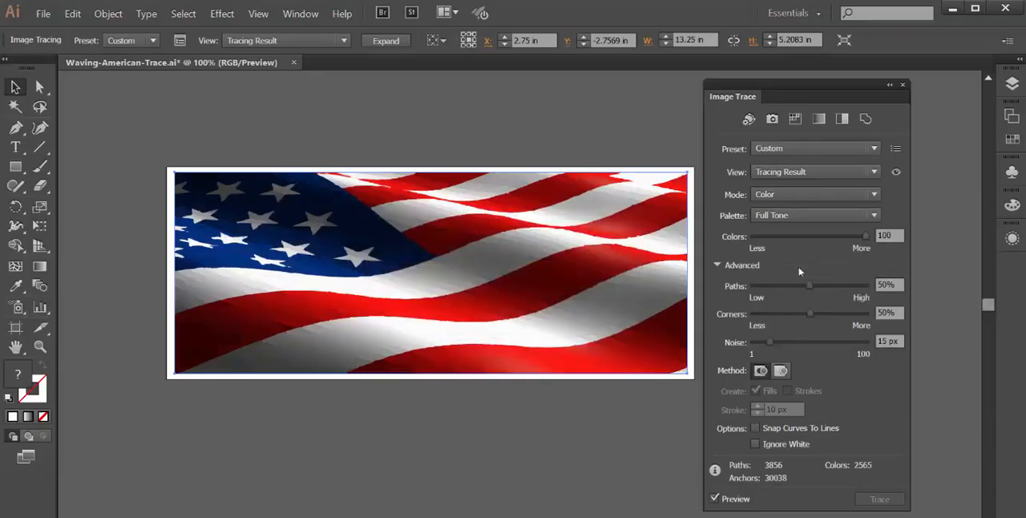
# Step: Set the flag tracing's Paths to 100%, Corners to 0% and Noise to 1 px, and close the Image Trace settings
pyautogui.click(716, 265)
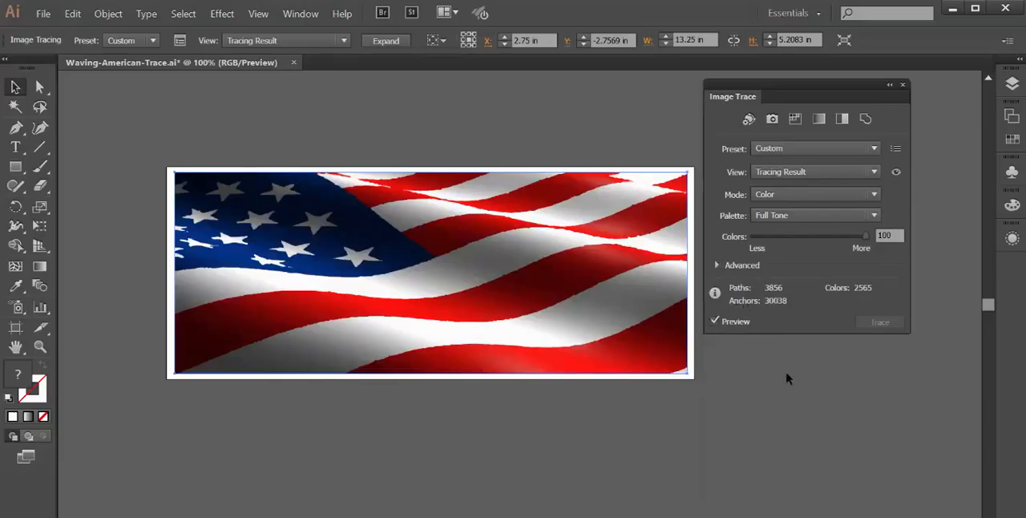
pyautogui.click(717, 266)
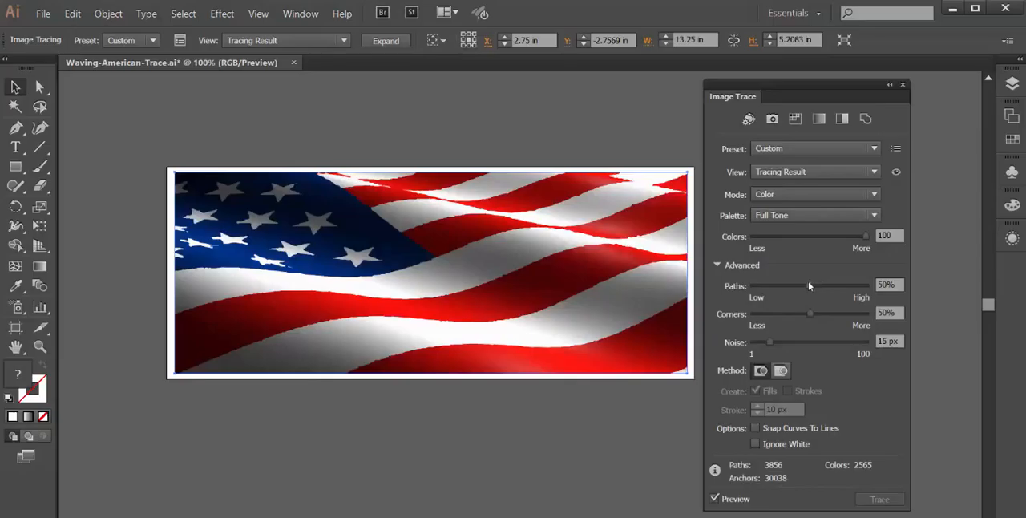
pyautogui.moveTo(808, 285); pyautogui.dragTo(871, 298)
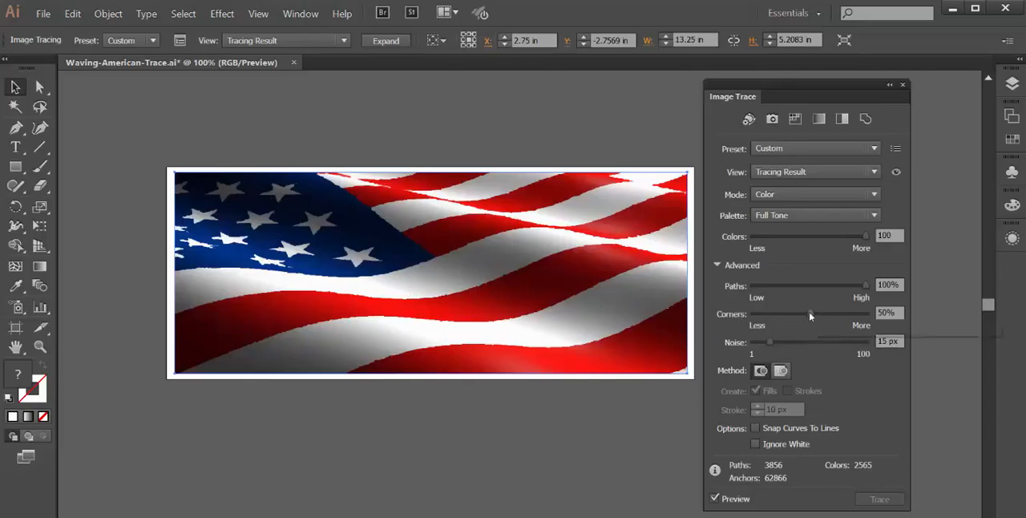
pyautogui.moveTo(809, 315); pyautogui.dragTo(753, 318)
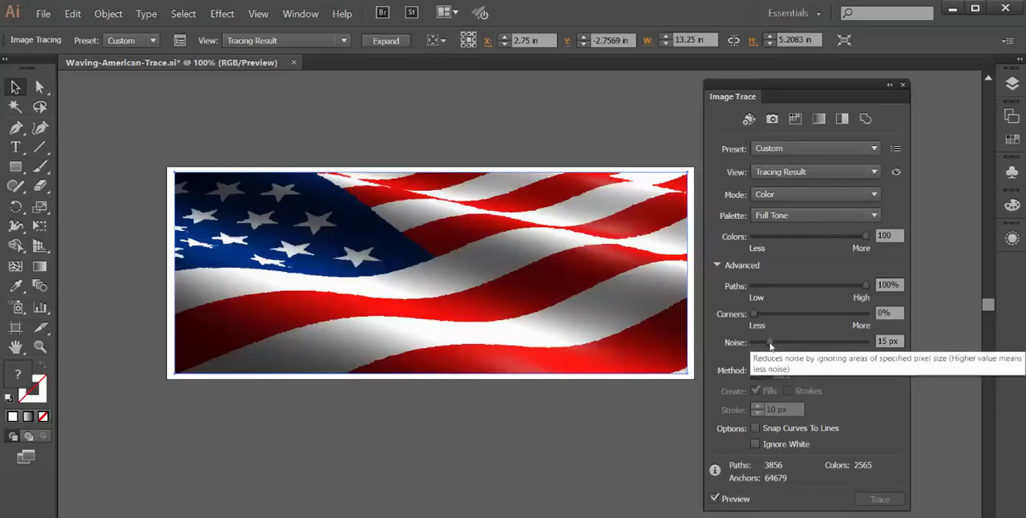
pyautogui.moveTo(767, 346); pyautogui.dragTo(745, 351)
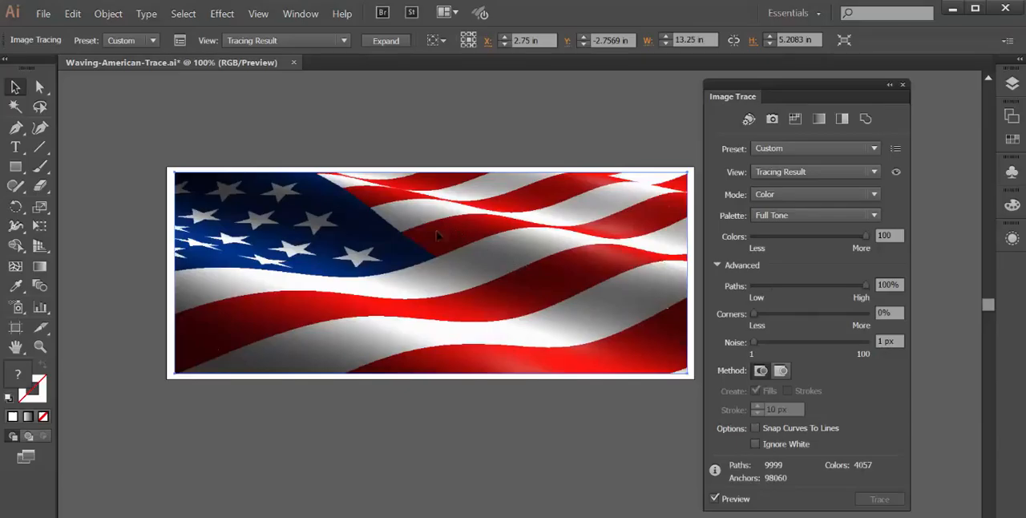
pyautogui.click(265, 104)
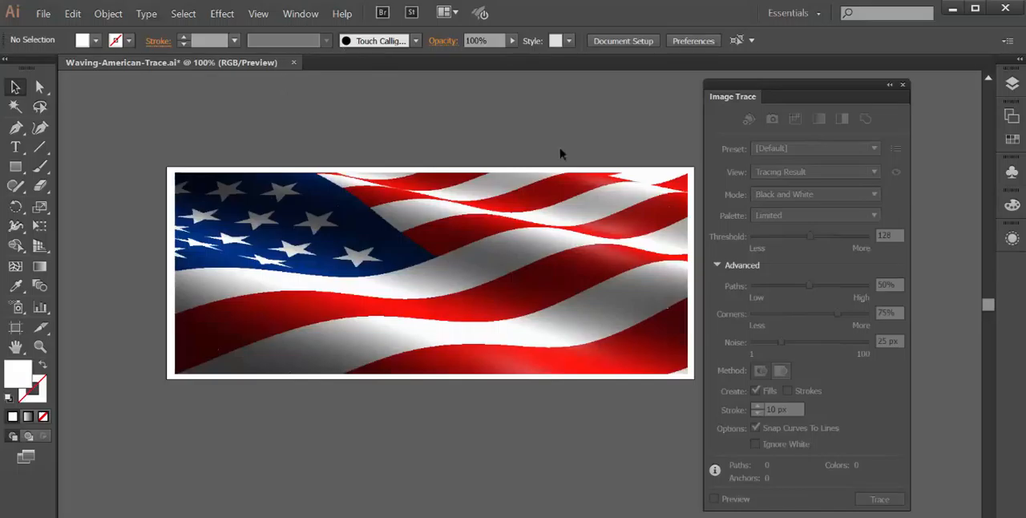
pyautogui.click(903, 85)
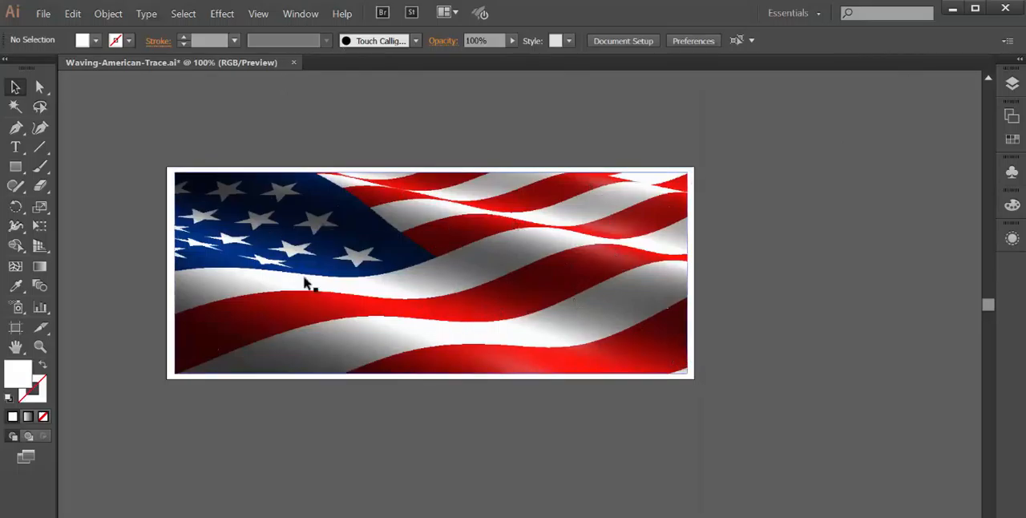
# Step: Expand the flag's image tracing into editable vector paths and deselect it
pyautogui.click(104, 14)
pyautogui.moveTo(133, 343)
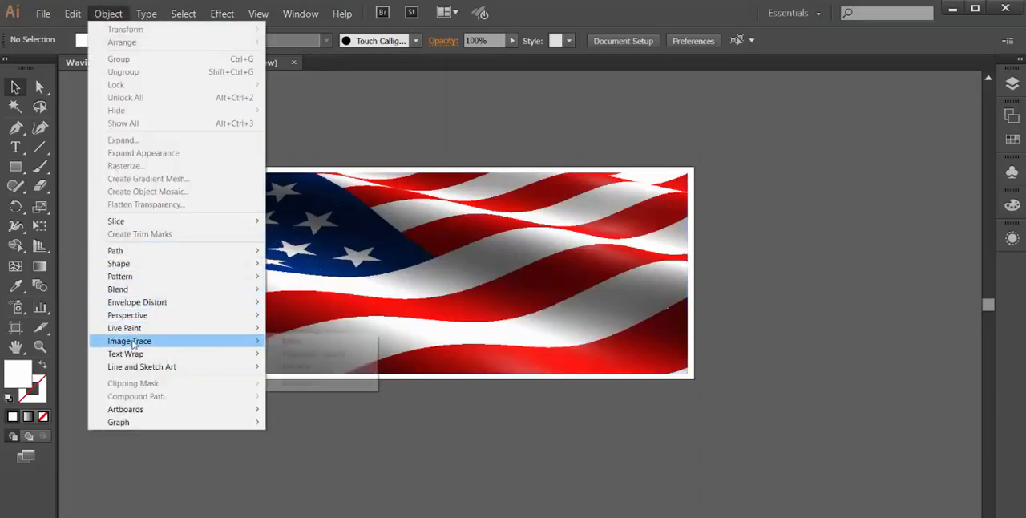
pyautogui.click(544, 246)
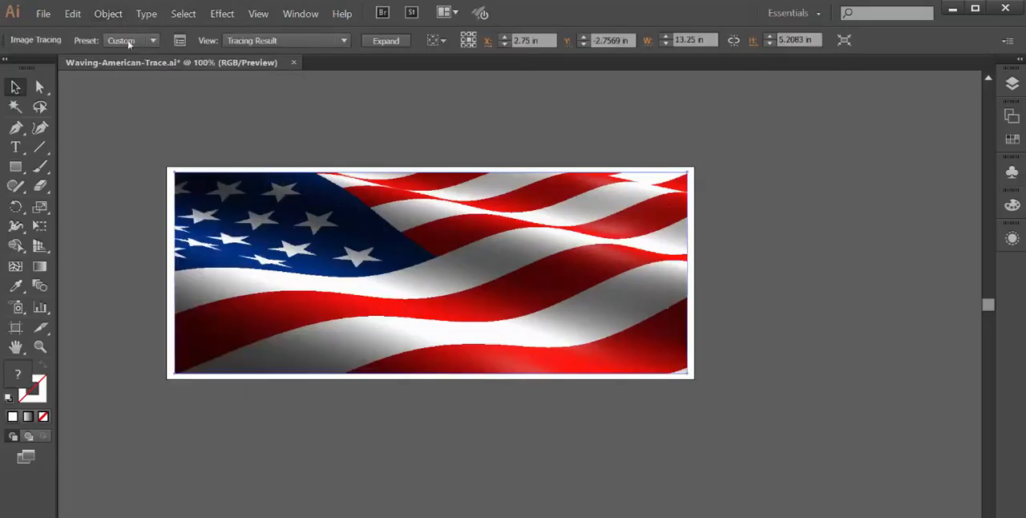
pyautogui.click(108, 14)
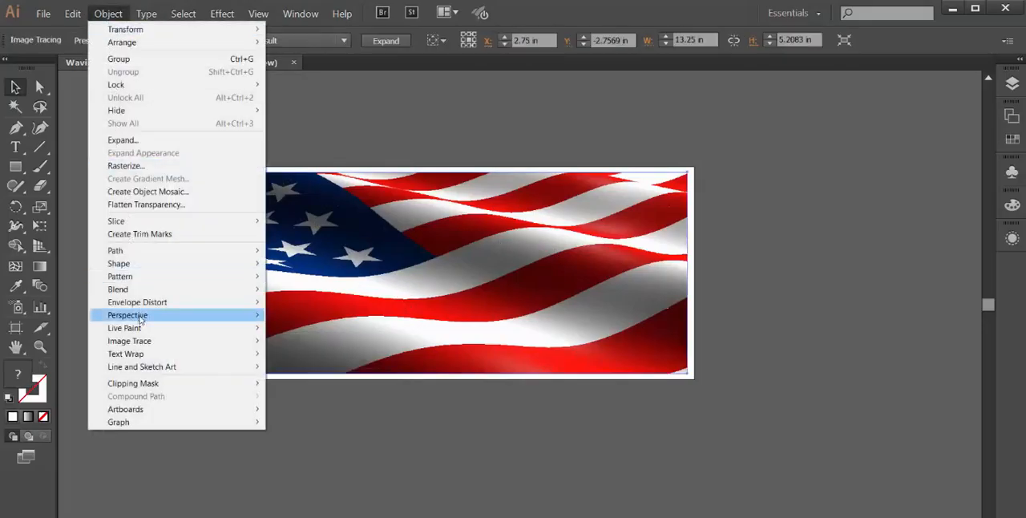
pyautogui.moveTo(132, 351)
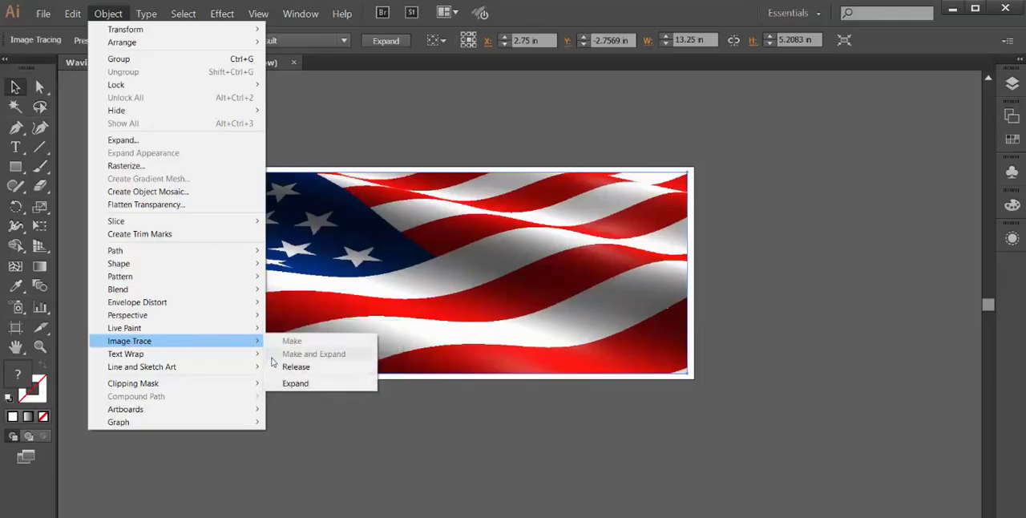
pyautogui.click(293, 384)
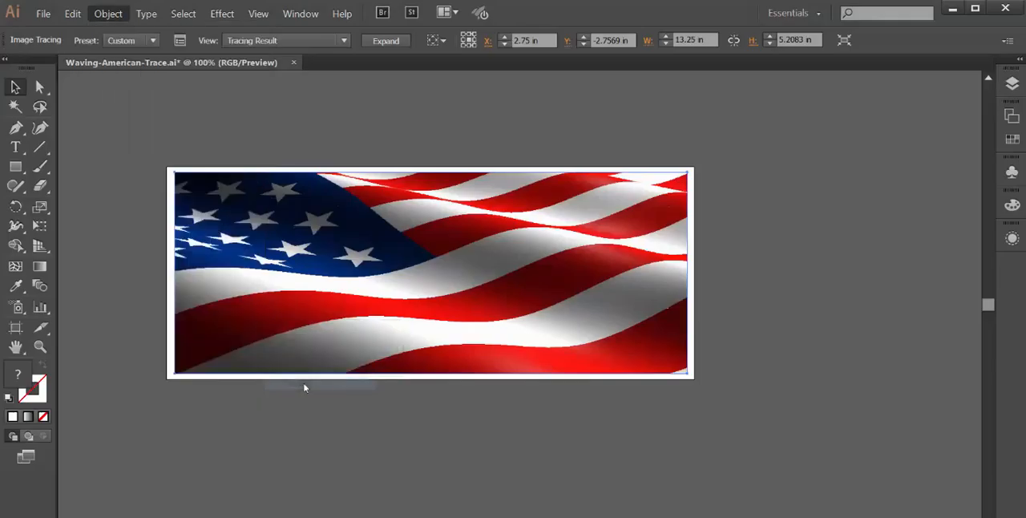
pyautogui.click(914, 264)
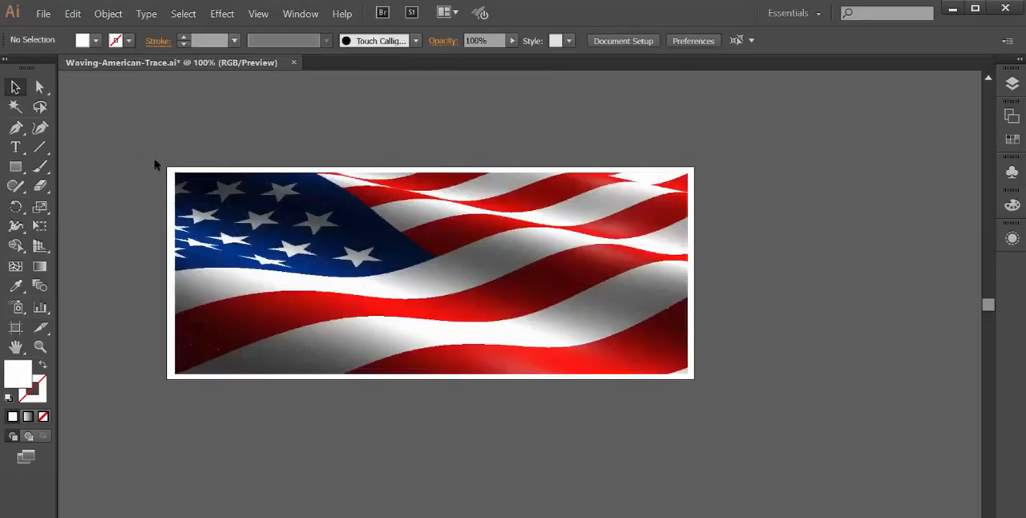
# Step: Select the whole expanded flag group, scale it uniformly by 190% and deselect it
pyautogui.moveTo(699, 351)
pyautogui.mouseDown()
pyautogui.moveTo(731, 389)
pyautogui.moveTo(728, 377)
pyautogui.mouseUp()
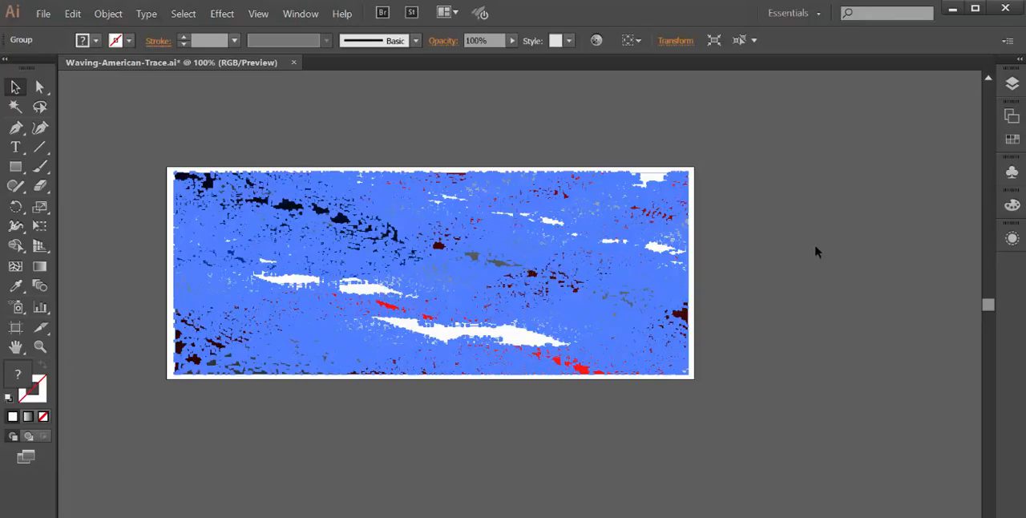
pyautogui.press('Delete')
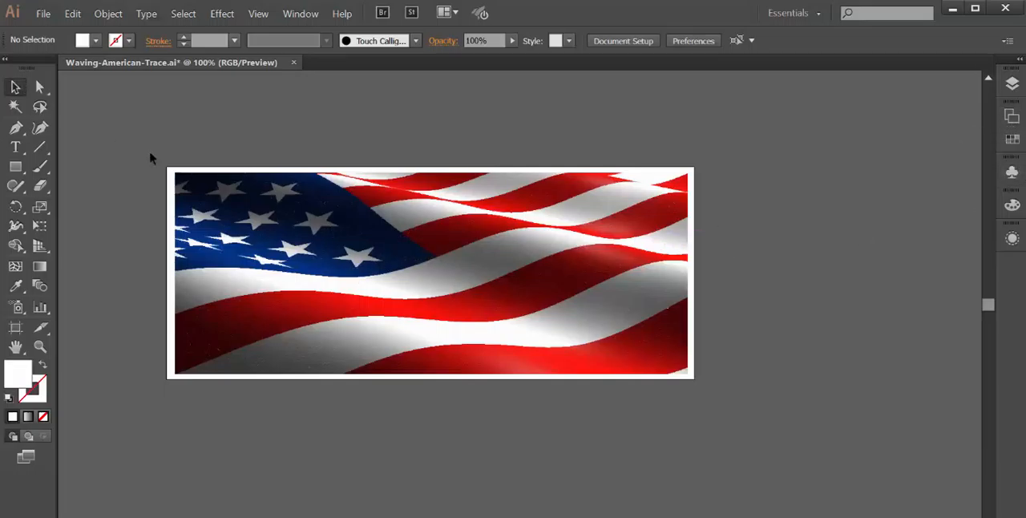
pyautogui.moveTo(156, 147)
pyautogui.mouseDown()
pyautogui.moveTo(636, 344)
pyautogui.moveTo(709, 394)
pyautogui.mouseUp()
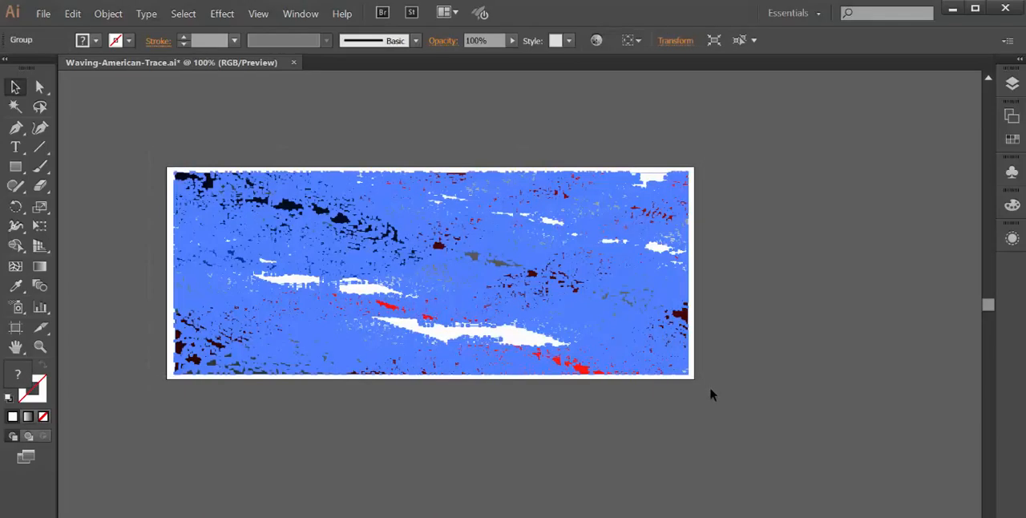
pyautogui.click(37, 210)
pyautogui.doubleClick(38, 210)
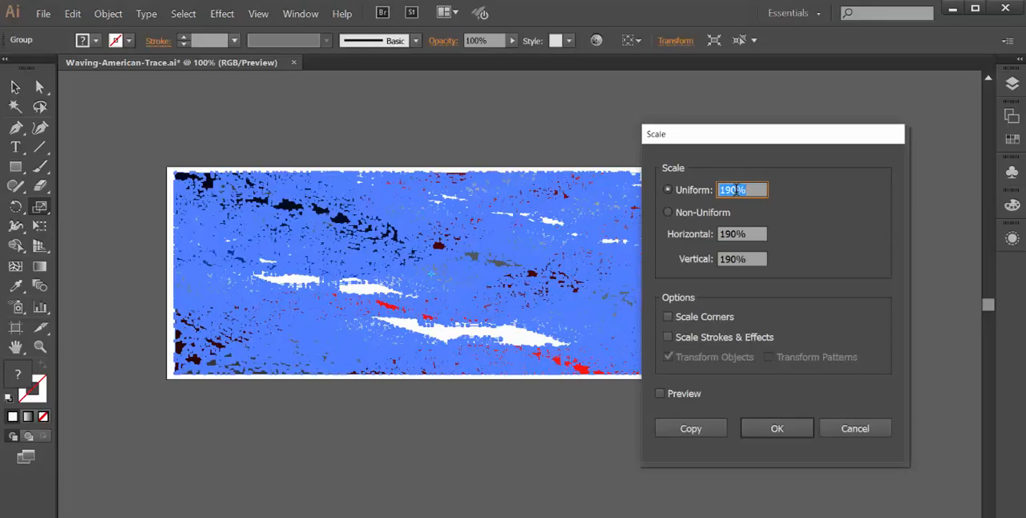
pyautogui.moveTo(697, 145); pyautogui.dragTo(754, 148)
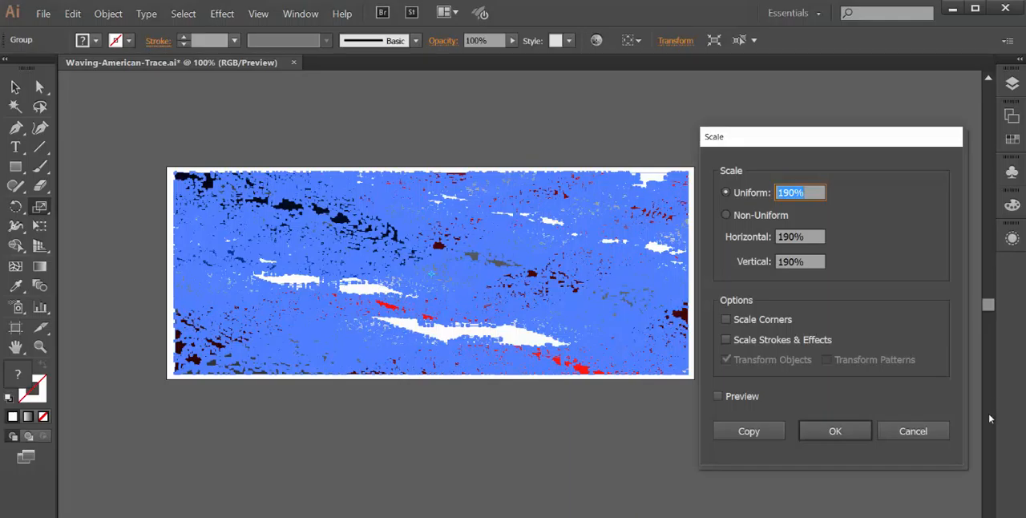
pyautogui.click(855, 438)
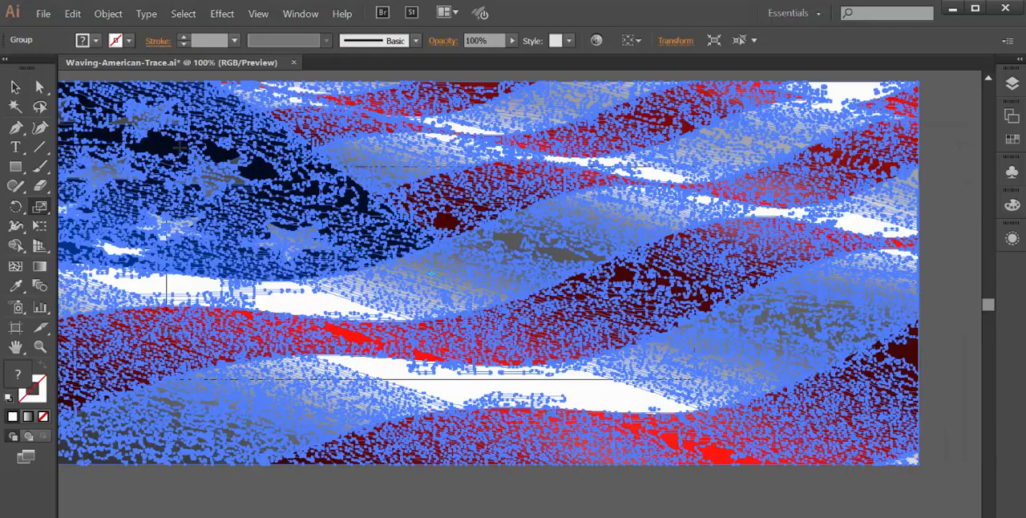
pyautogui.click(14, 87)
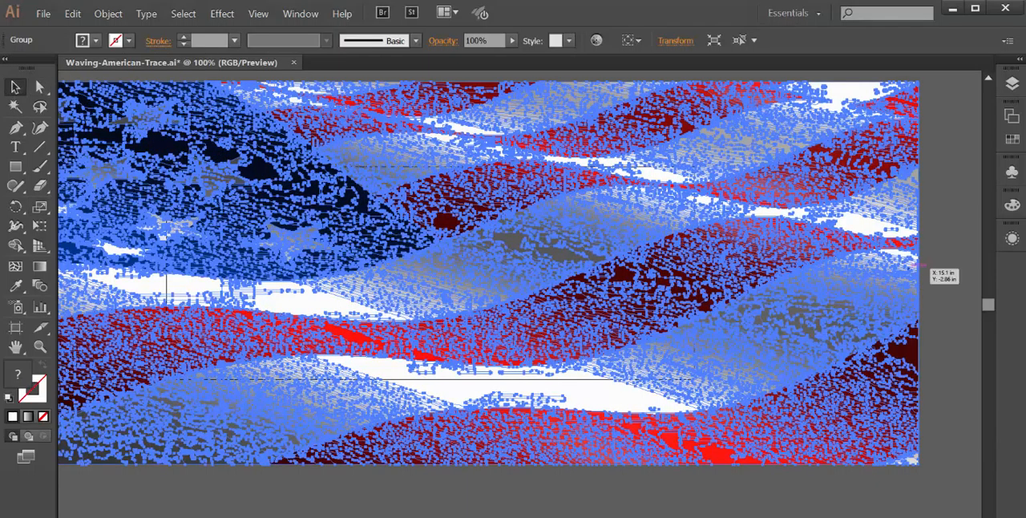
pyautogui.click(966, 260)
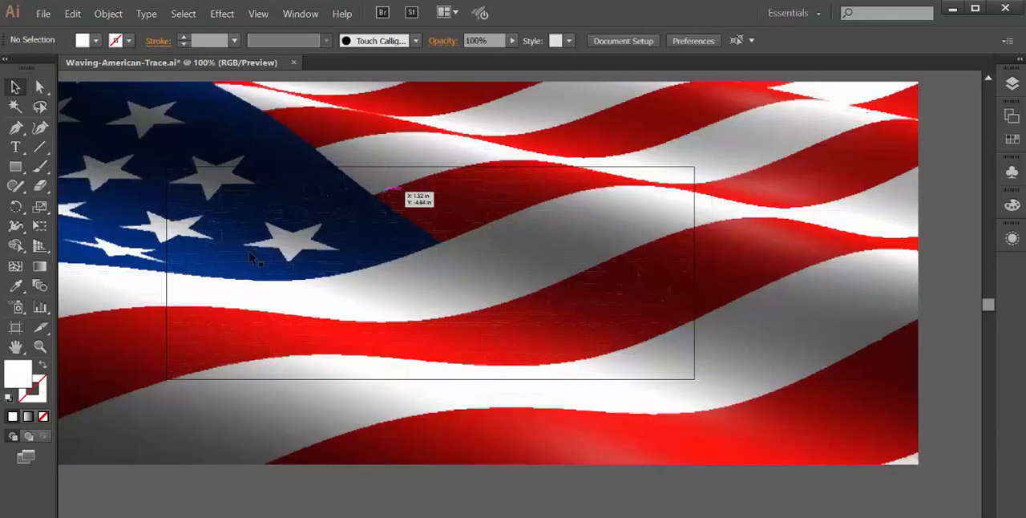
# Step: Resize the artboard to the edges of the enlarged flag, about 25.18 in wide and 9.9 in high
pyautogui.click(257, 14)
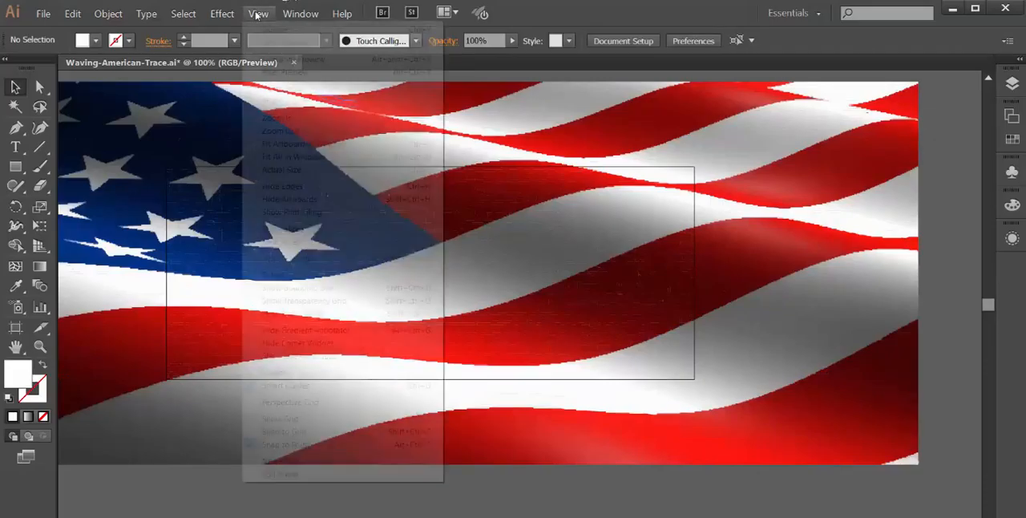
pyautogui.click(290, 131)
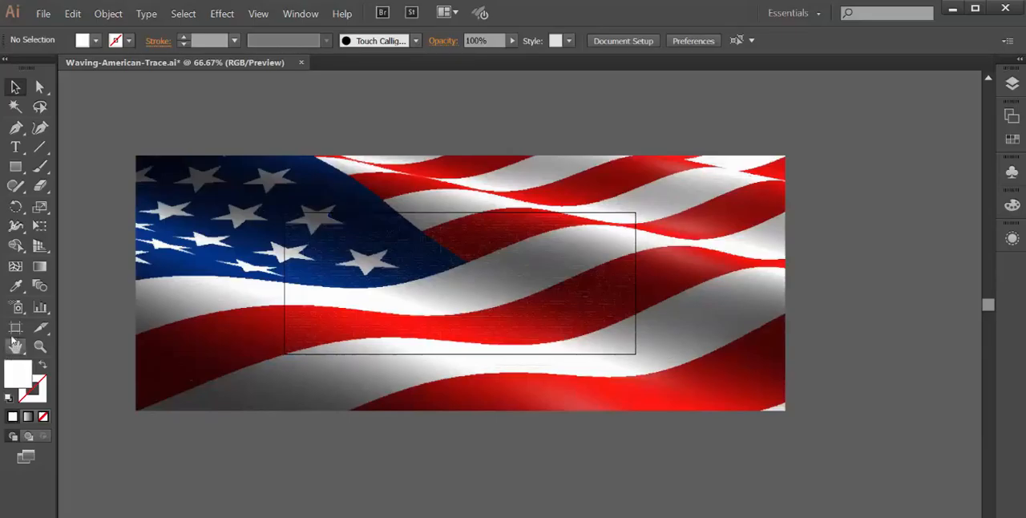
pyautogui.click(16, 330)
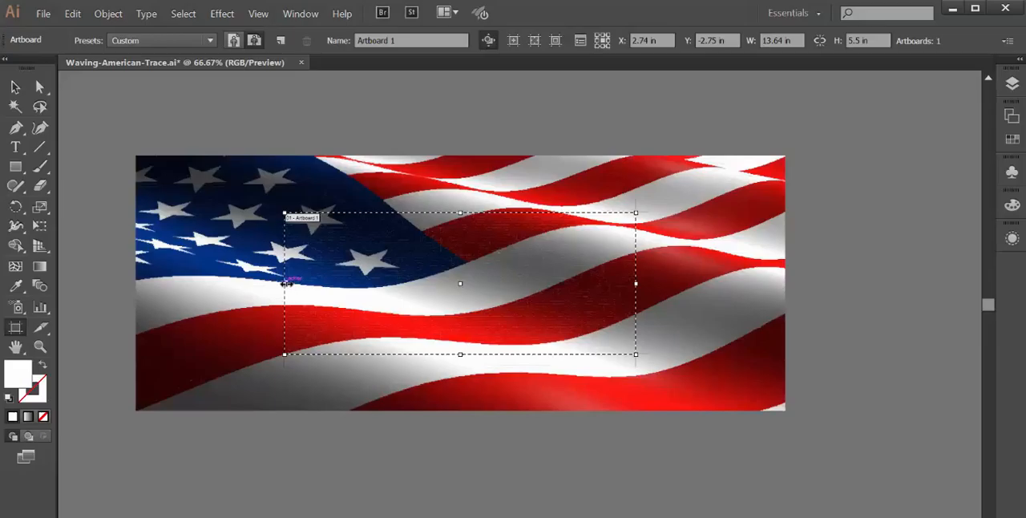
pyautogui.moveTo(286, 283); pyautogui.dragTo(137, 283)
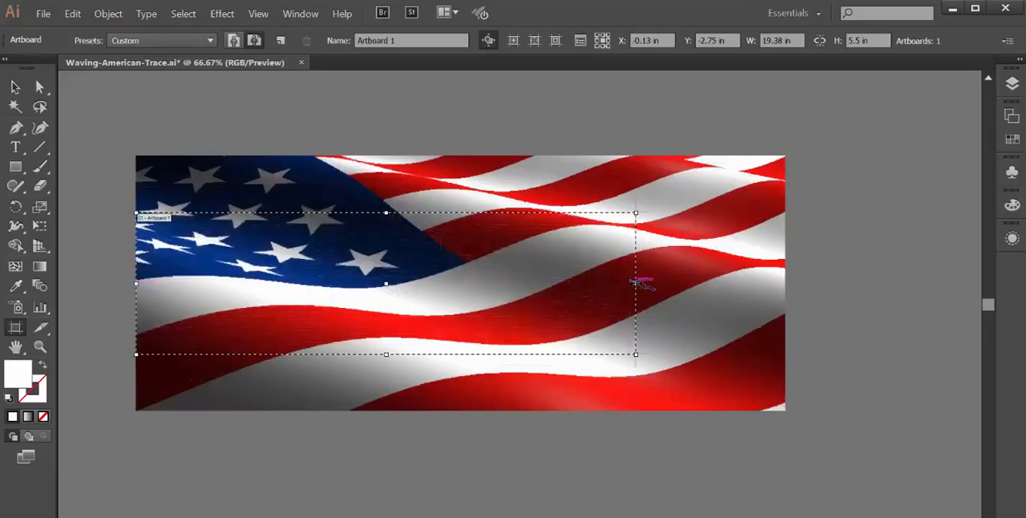
pyautogui.moveTo(634, 282); pyautogui.dragTo(786, 284)
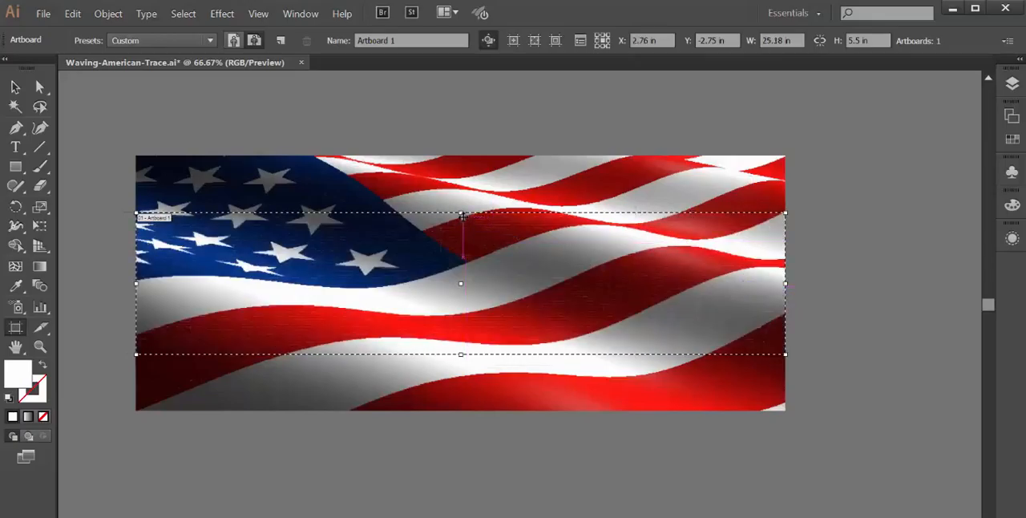
pyautogui.moveTo(461, 213); pyautogui.dragTo(458, 185)
pyautogui.hotkey('ctrl', 'z')
pyautogui.moveTo(460, 213); pyautogui.dragTo(460, 155)
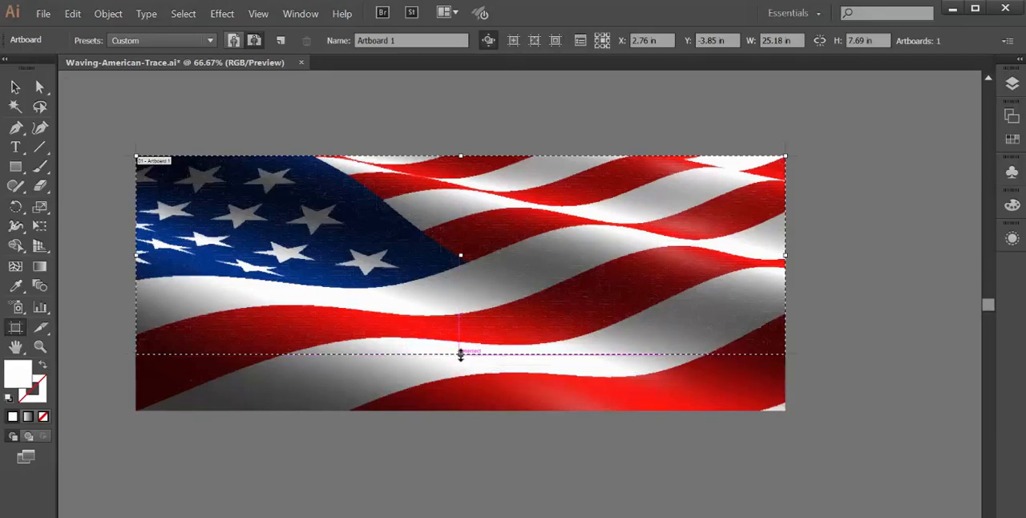
pyautogui.moveTo(460, 353); pyautogui.dragTo(461, 410)
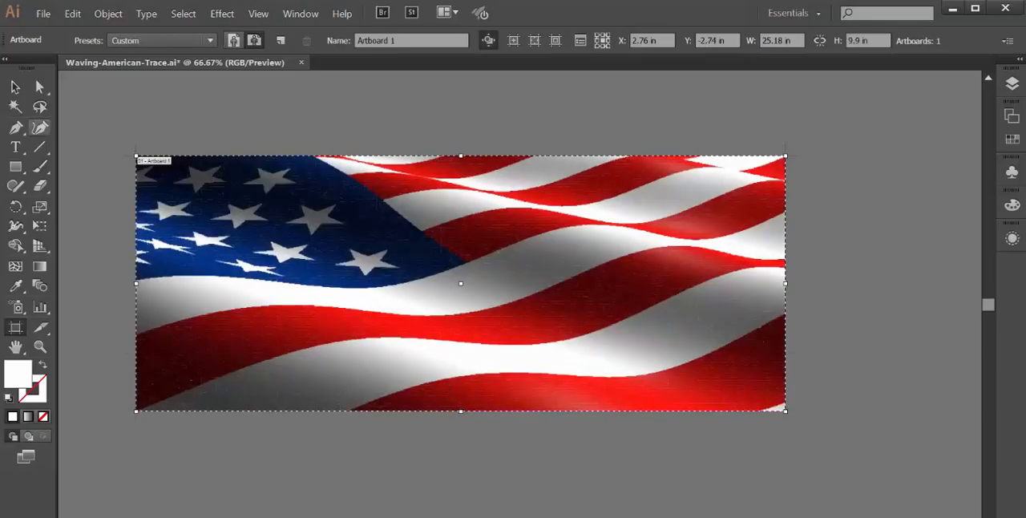
pyautogui.click(14, 87)
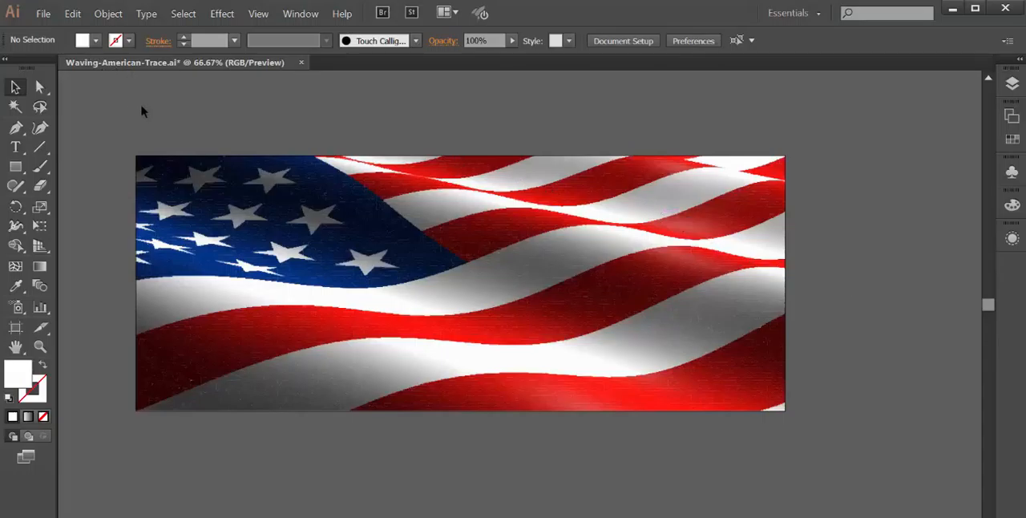
# Step: Export the flag artwork as a JPEG named Waving-American-Trace in the Flag folder, using the CMYK color model
pyautogui.click(43, 14)
pyautogui.click(64, 297)
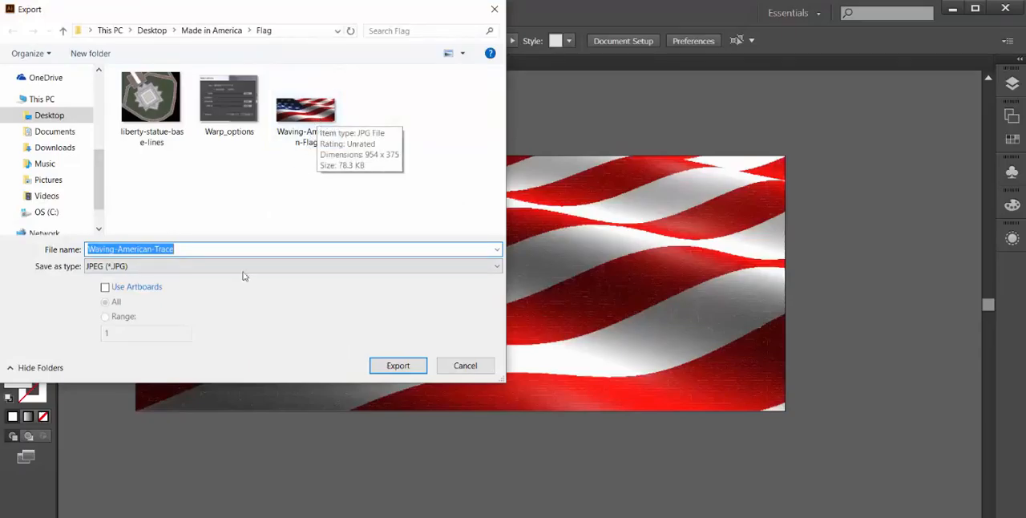
pyautogui.click(131, 271)
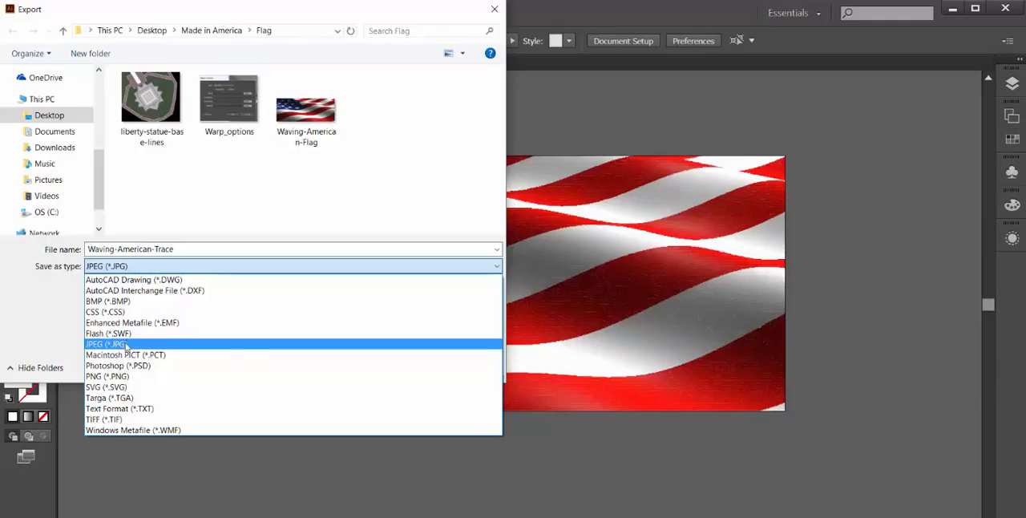
pyautogui.click(126, 346)
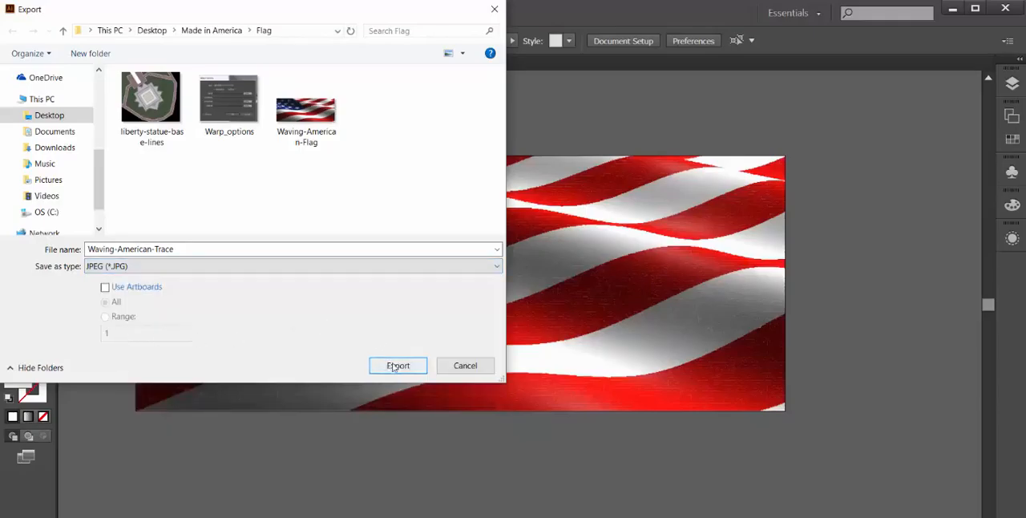
pyautogui.click(397, 365)
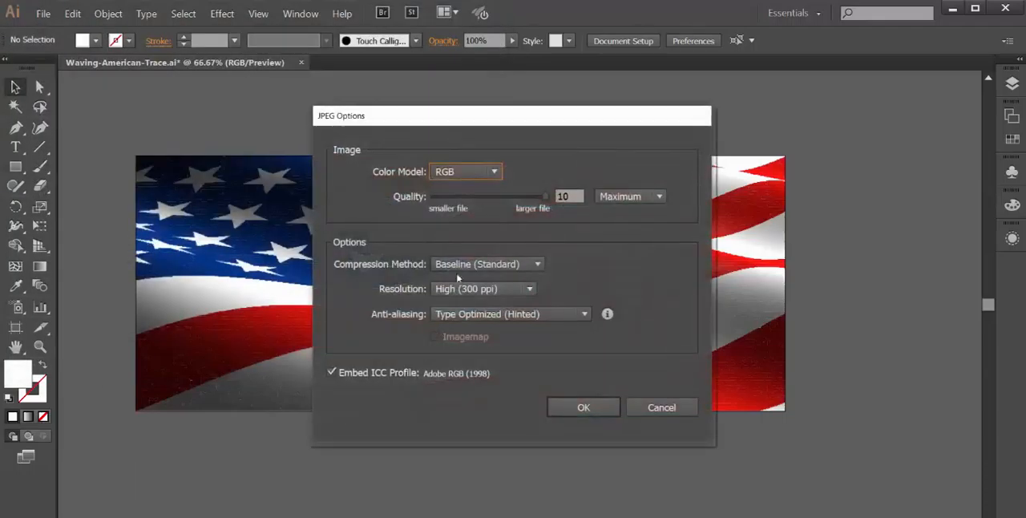
pyautogui.click(497, 176)
pyautogui.click(472, 208)
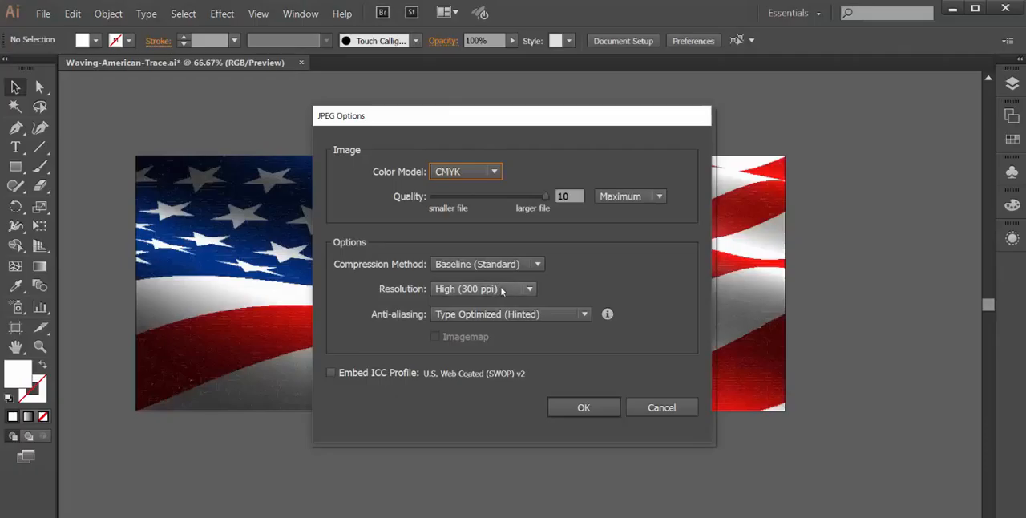
pyautogui.click(583, 407)
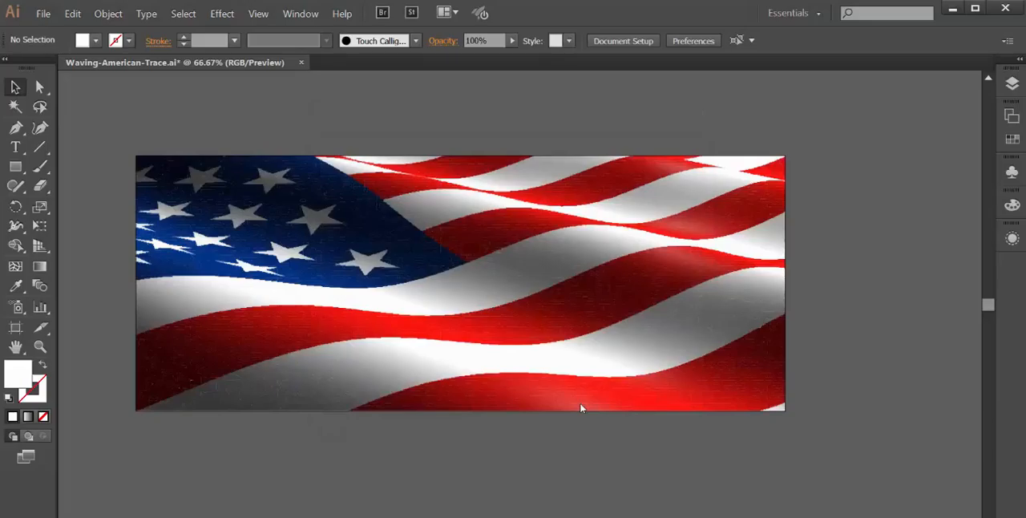
# Step: Switch to the desktop and view the exported Waving-American-Trace JPG from the Flag folder inside Made in America
pyautogui.click(951, 11)
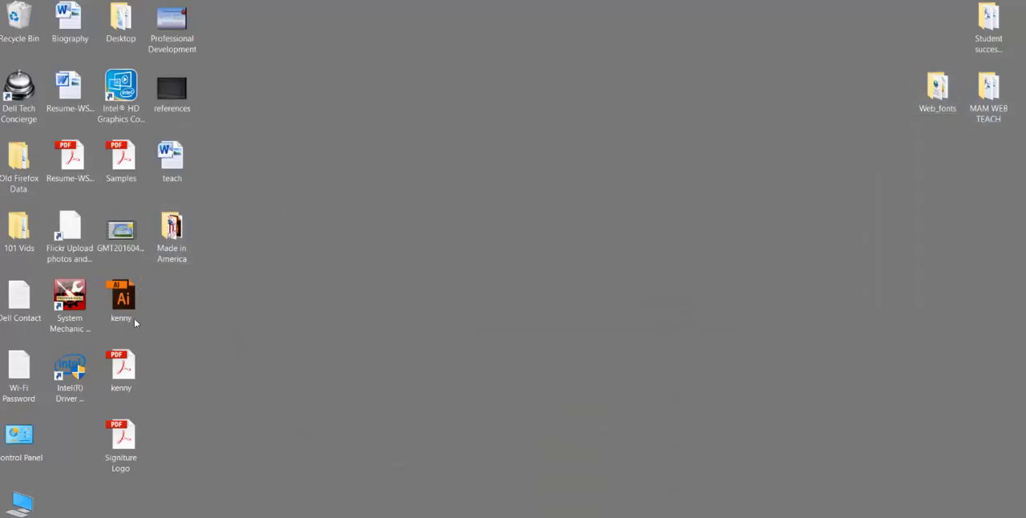
pyautogui.doubleClick(170, 234)
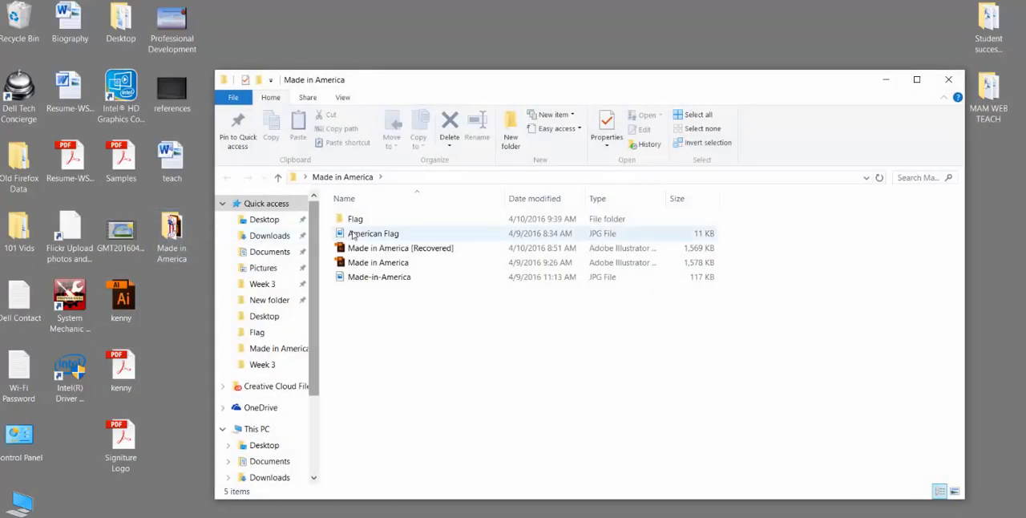
pyautogui.doubleClick(353, 222)
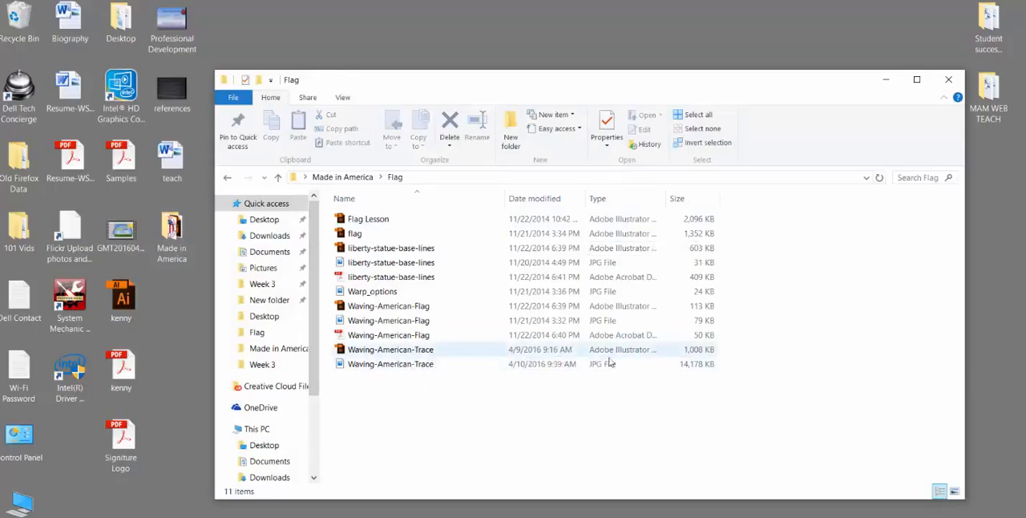
pyautogui.click(358, 366)
pyautogui.doubleClick(358, 367)
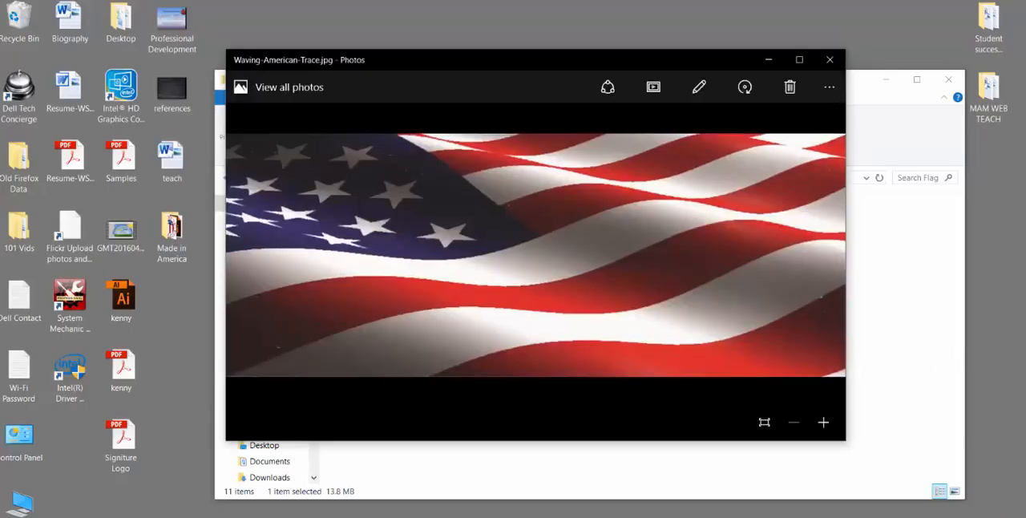